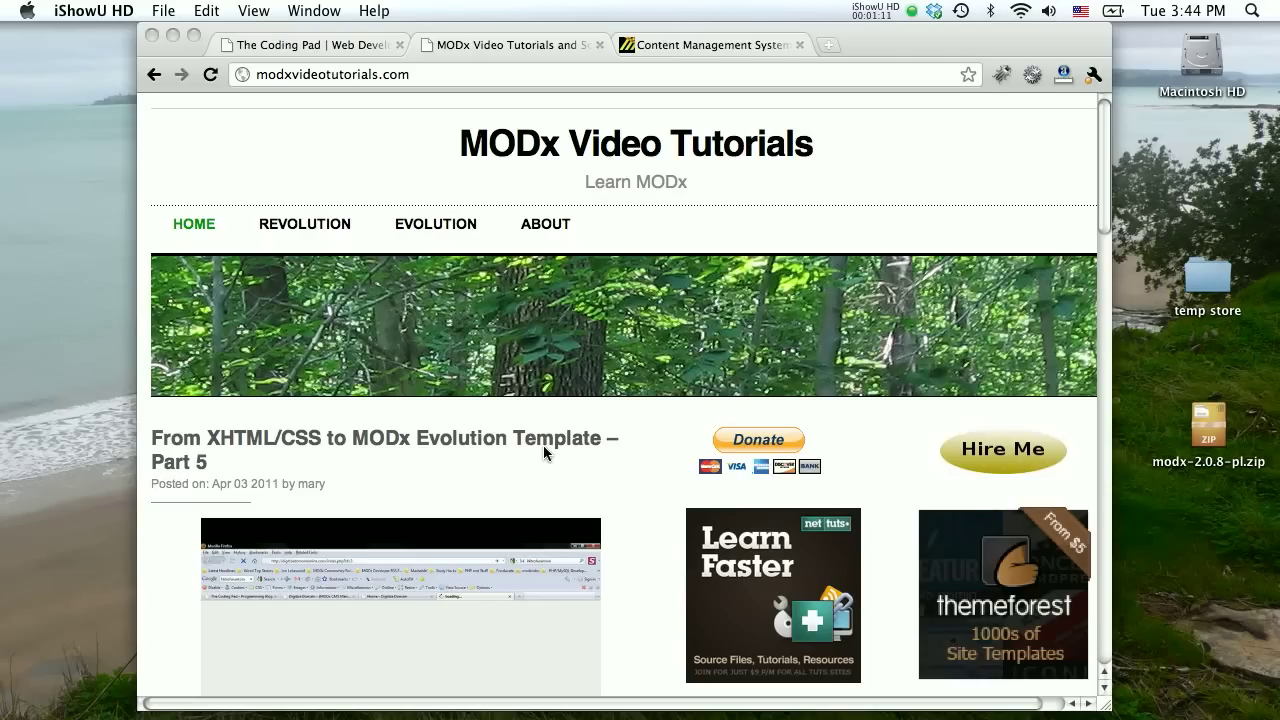
Open The Coding Pad's Beginner Tutorials page and scroll through its series lists.
left_click(303, 47)
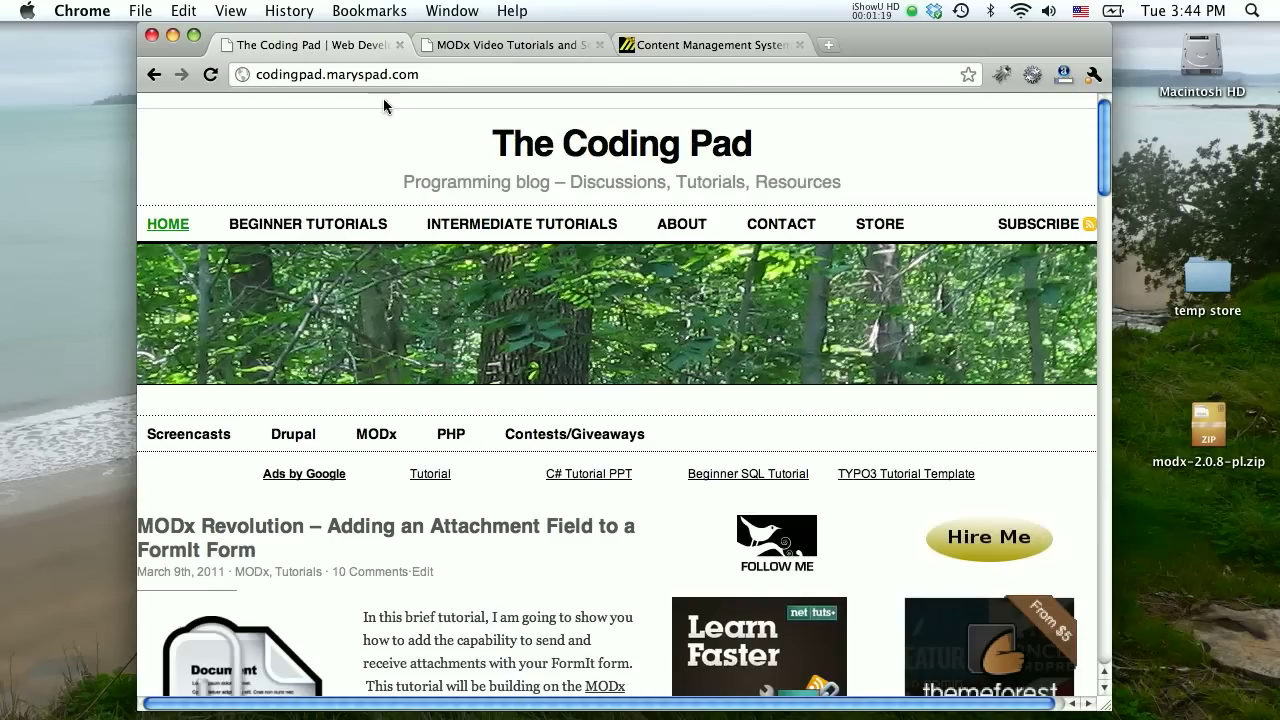
left_click(308, 226)
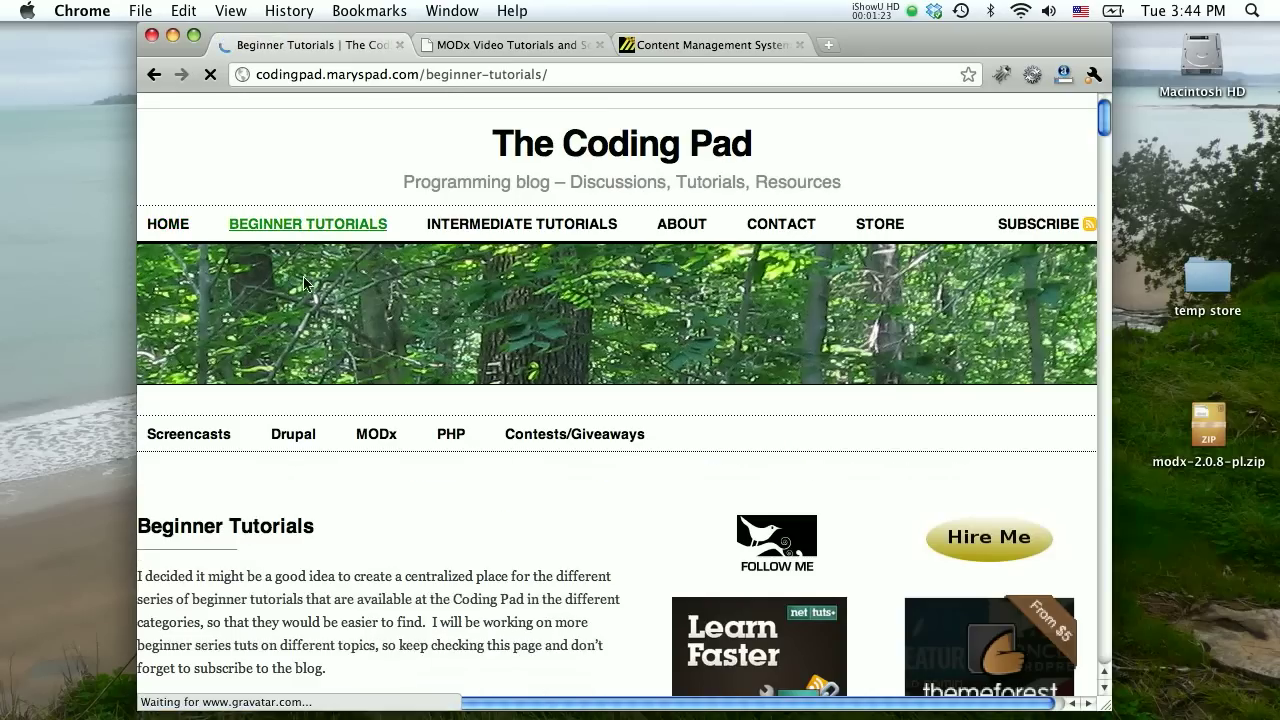
scroll(305, 284, "down", 15)
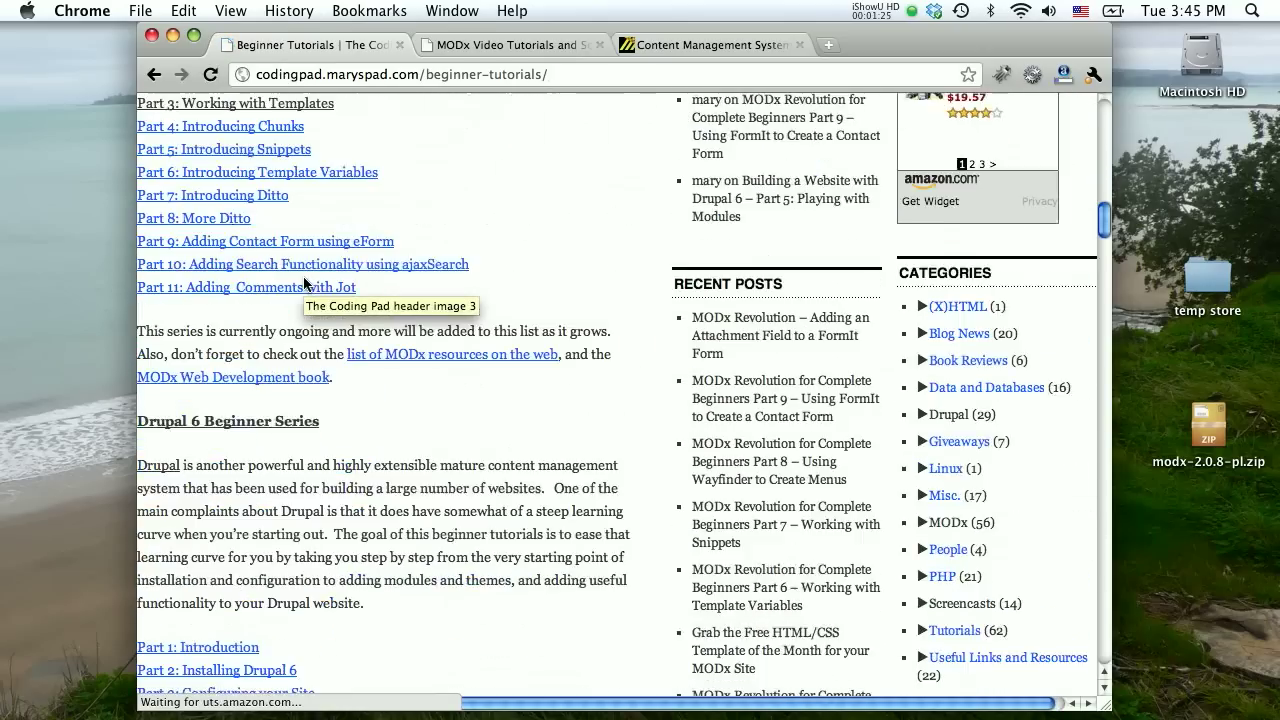
scroll(305, 284, "down", 10)
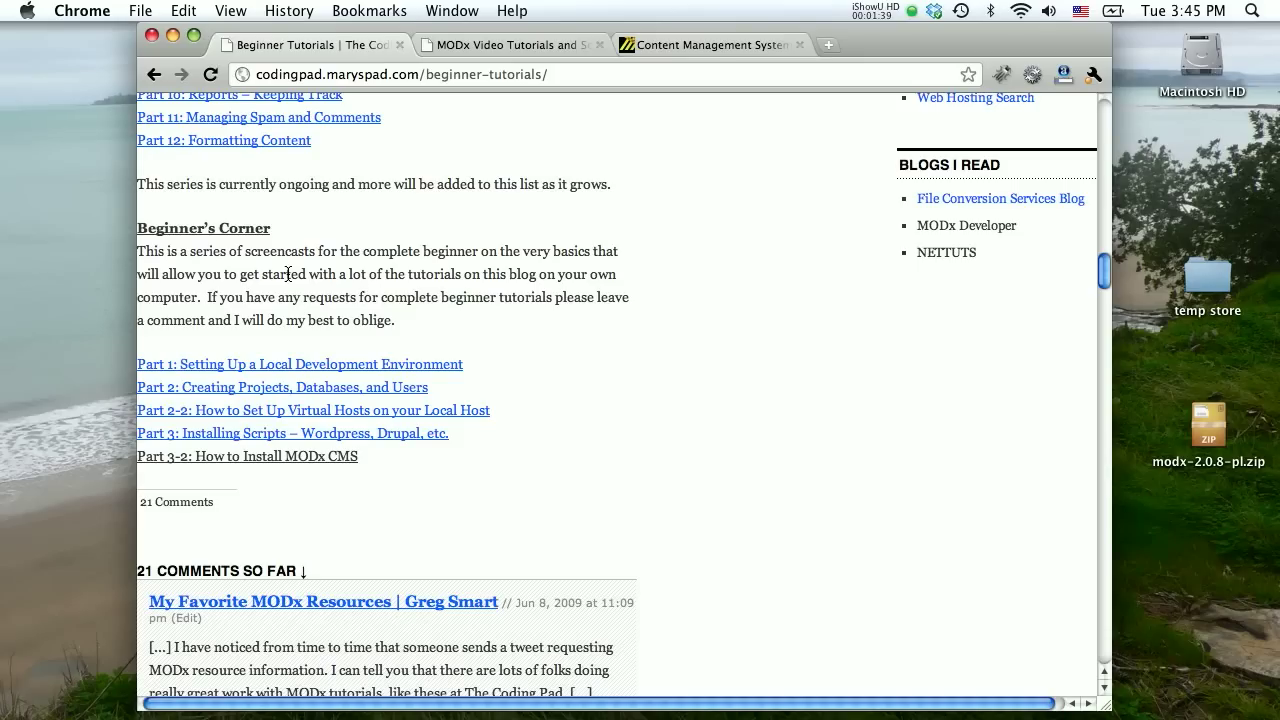
scroll(288, 274, "up", 20)
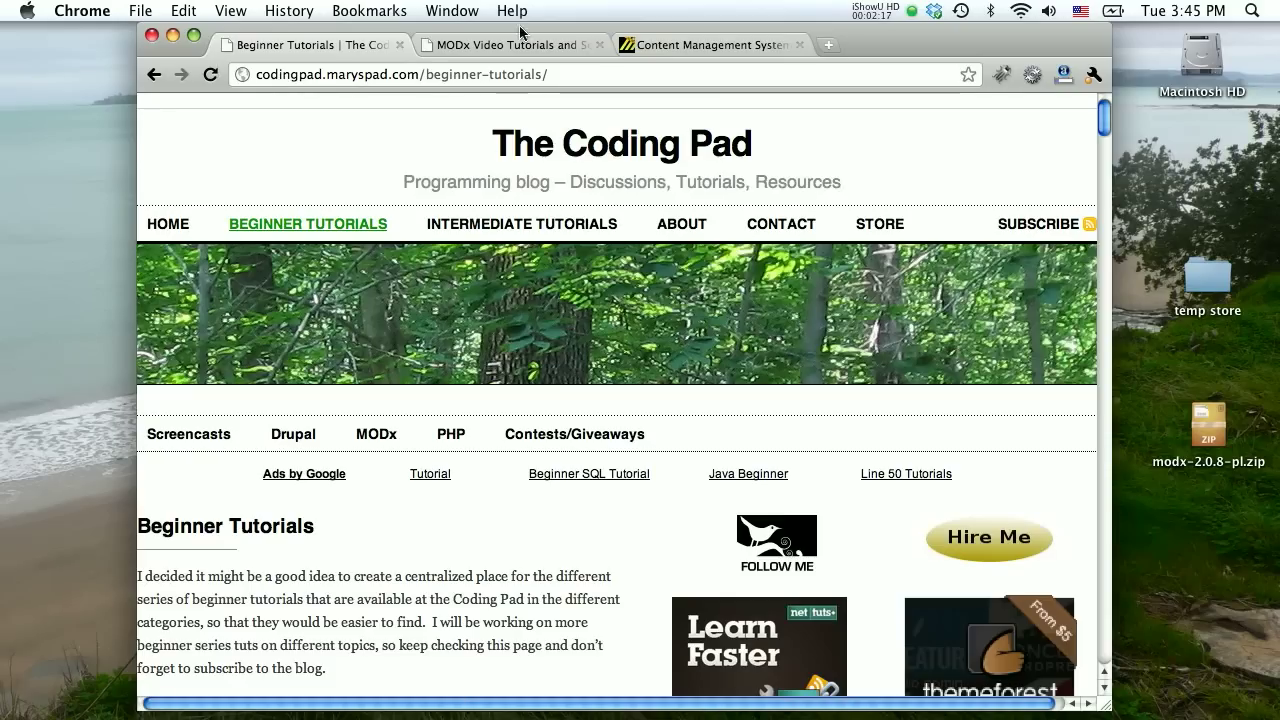
Open the MODX Revolution Downloads page on modx.com, then select the downloaded MODX zip on the desktop.
left_click(653, 47)
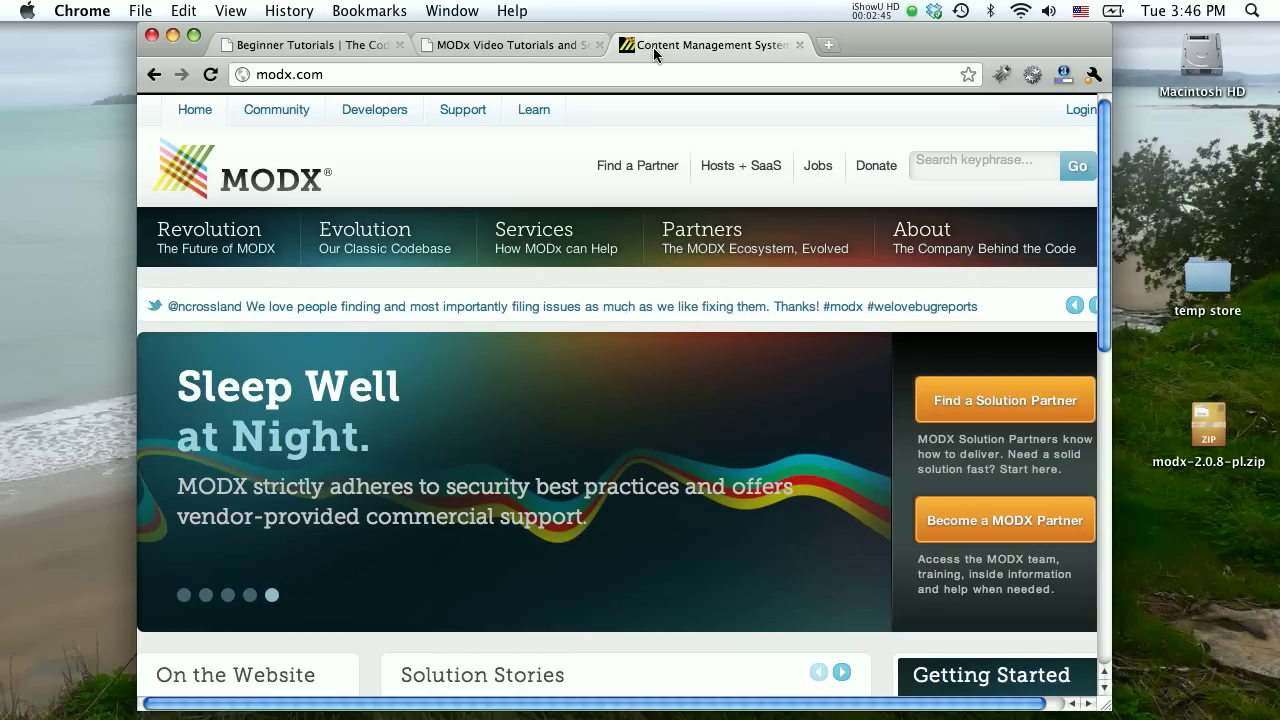
mouse_move(209, 245)
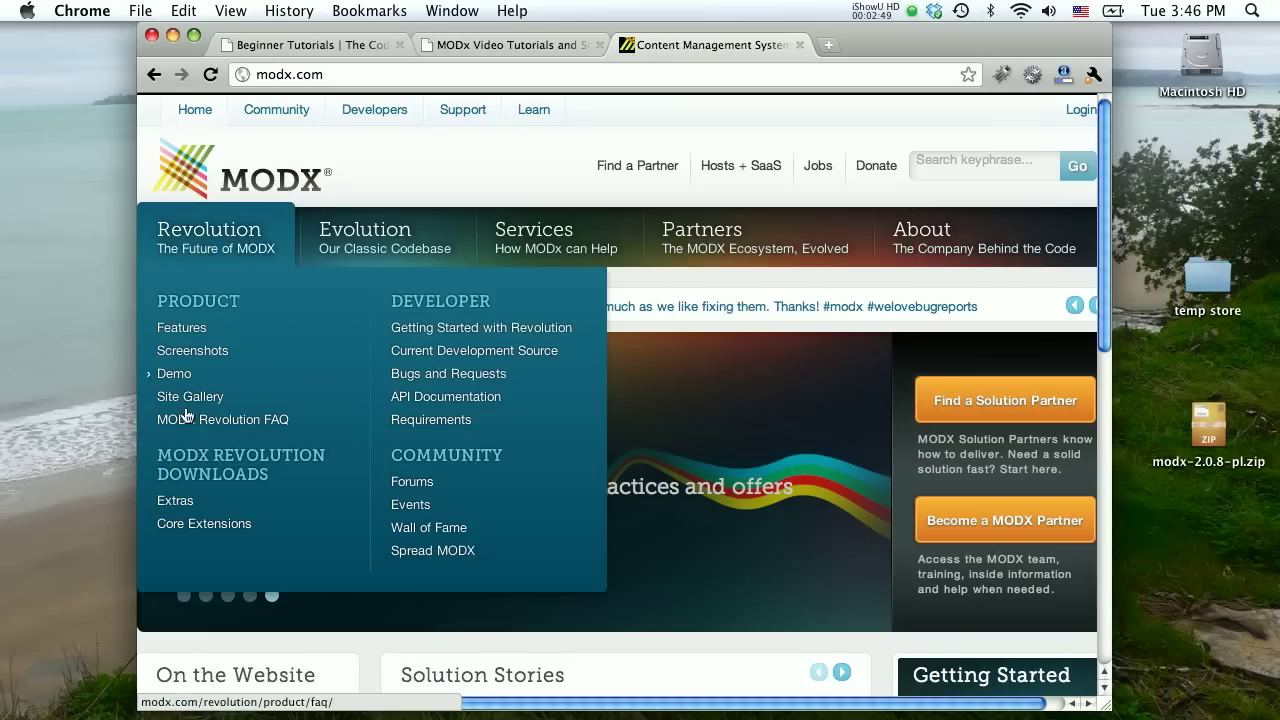
left_click(186, 465)
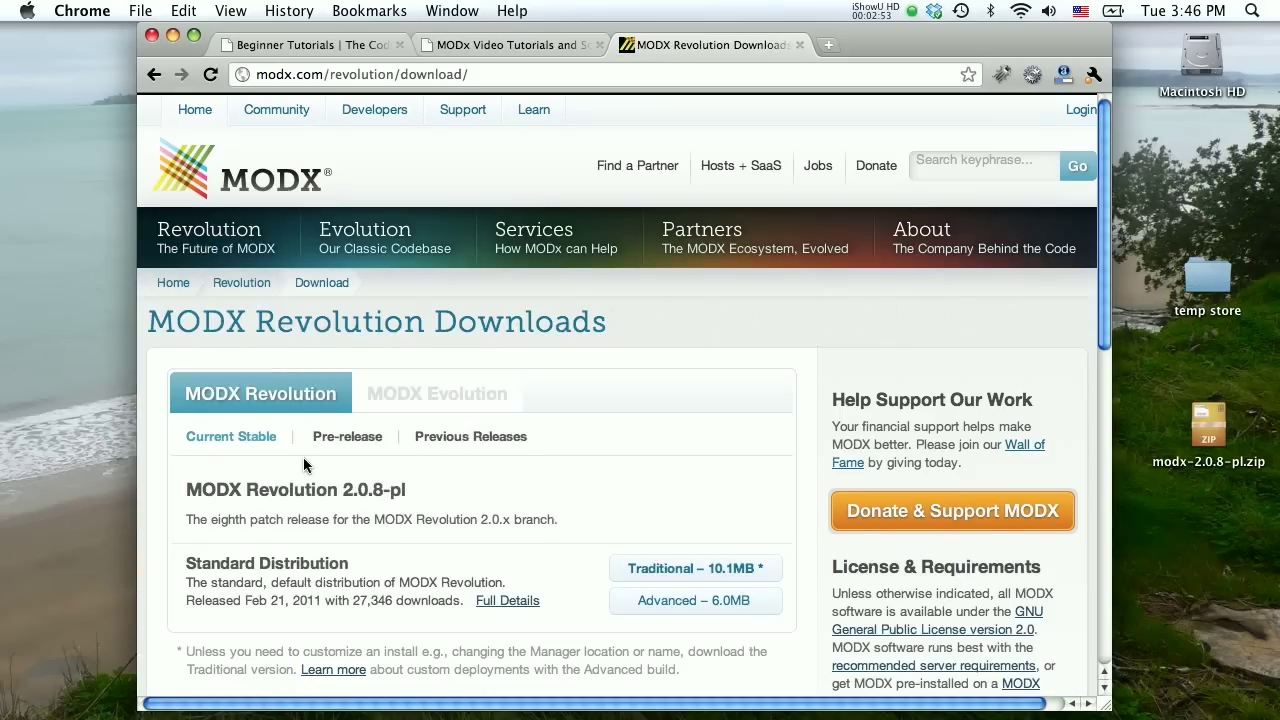
scroll(303, 457, "down", 4)
scroll(303, 457, "up", 2)
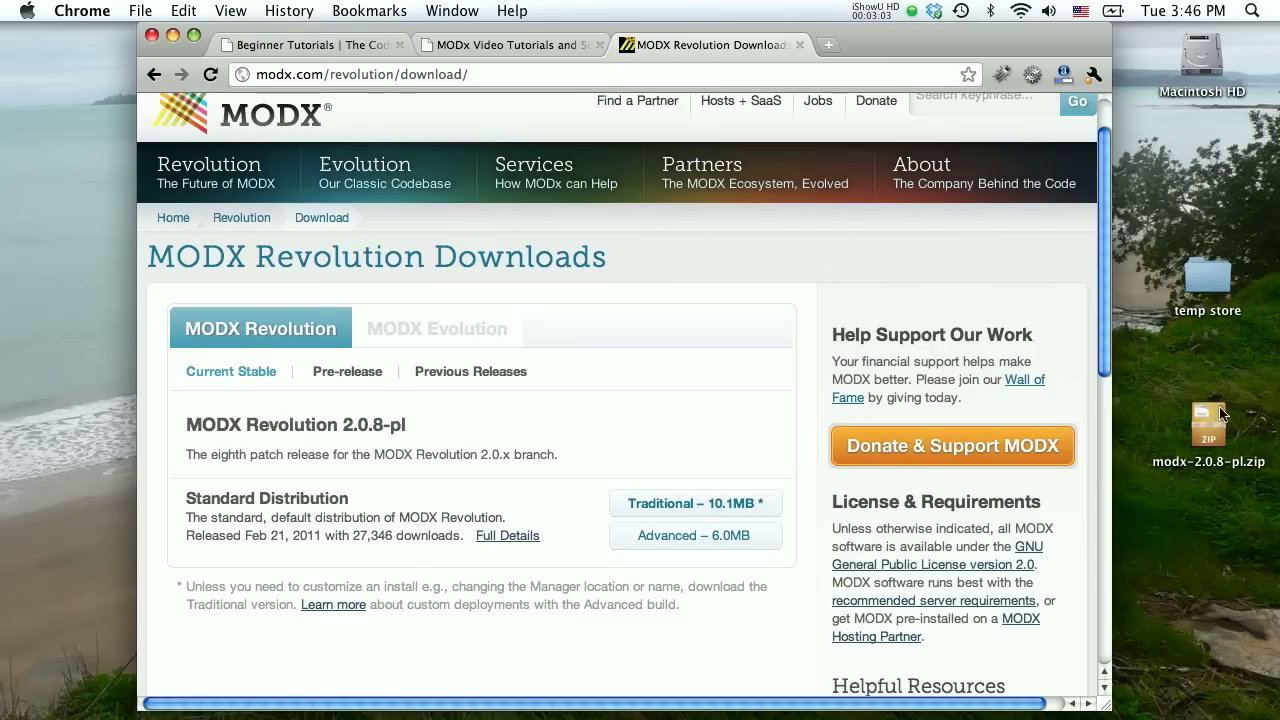
left_click(1212, 446)
Extract modx-2.0.8-pl.zip and start MAMP's servers using the administrator password.
double_click(1212, 446)
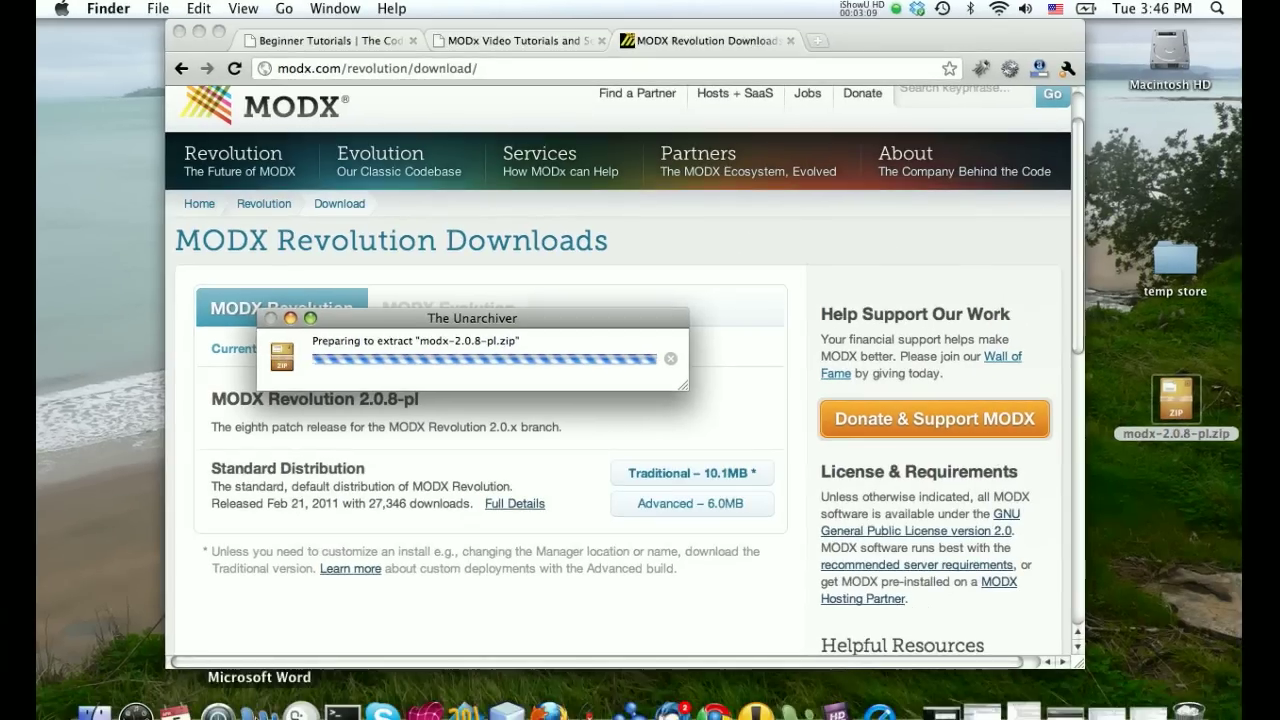
left_click(292, 712)
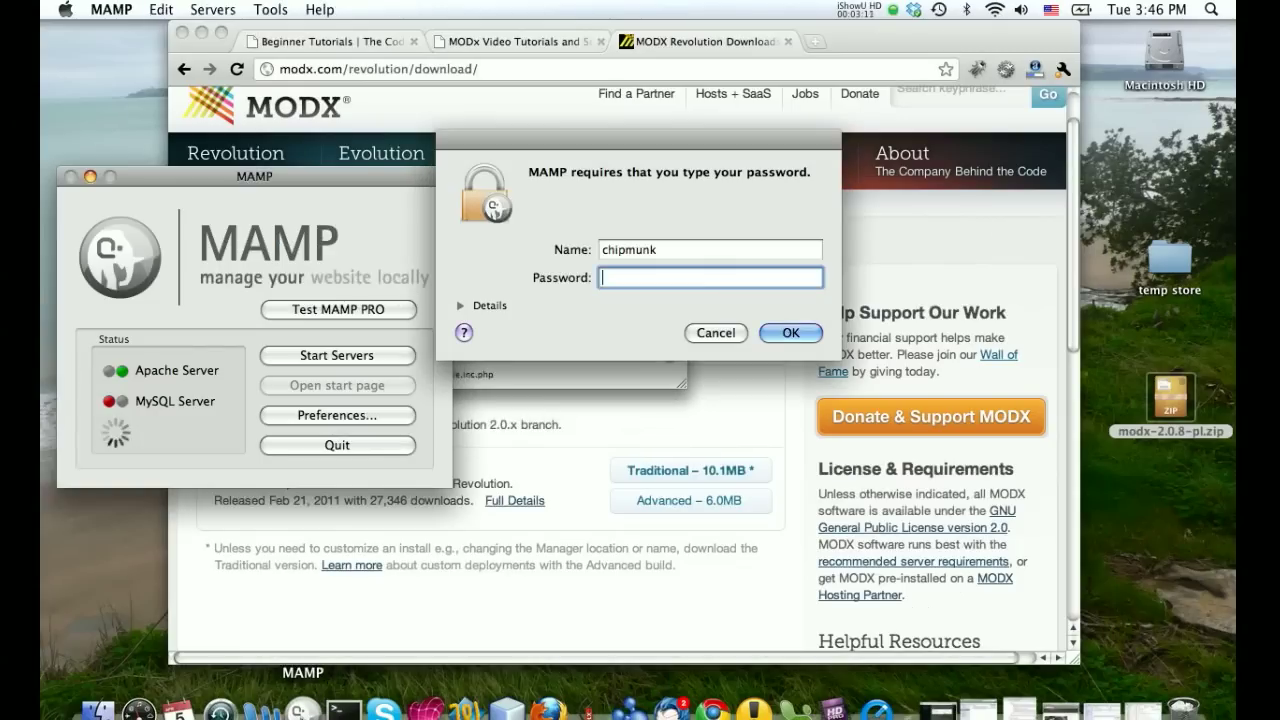
type("••••••••••••")
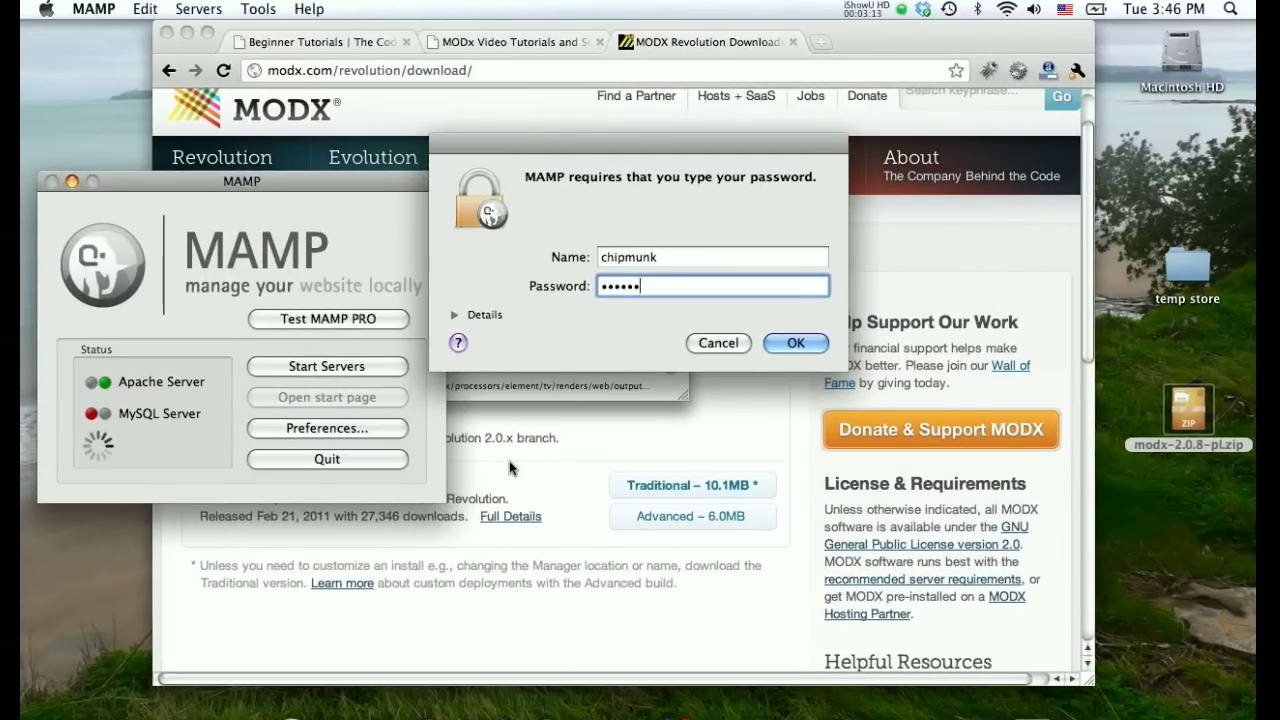
key("Return")
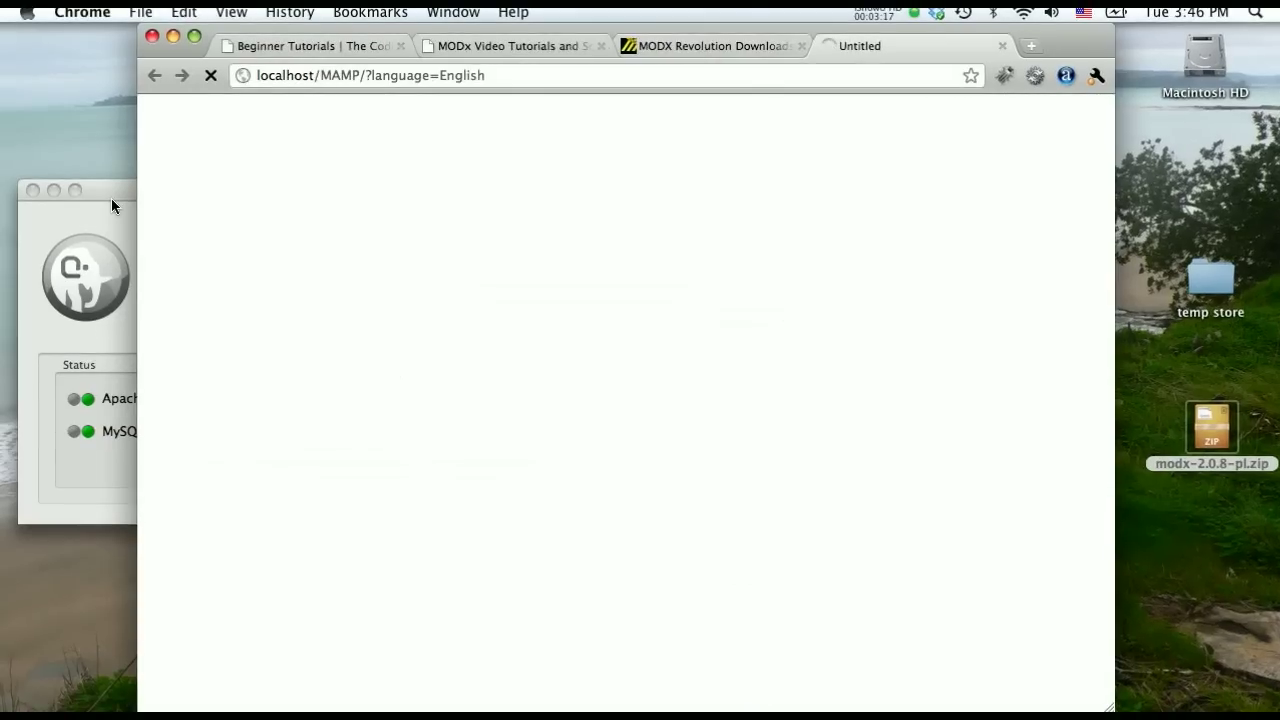
Move and minimize the MAMP window, then select the extracted modx-2.0.8-pl folder.
left_click_drag(110, 188, 99, 145)
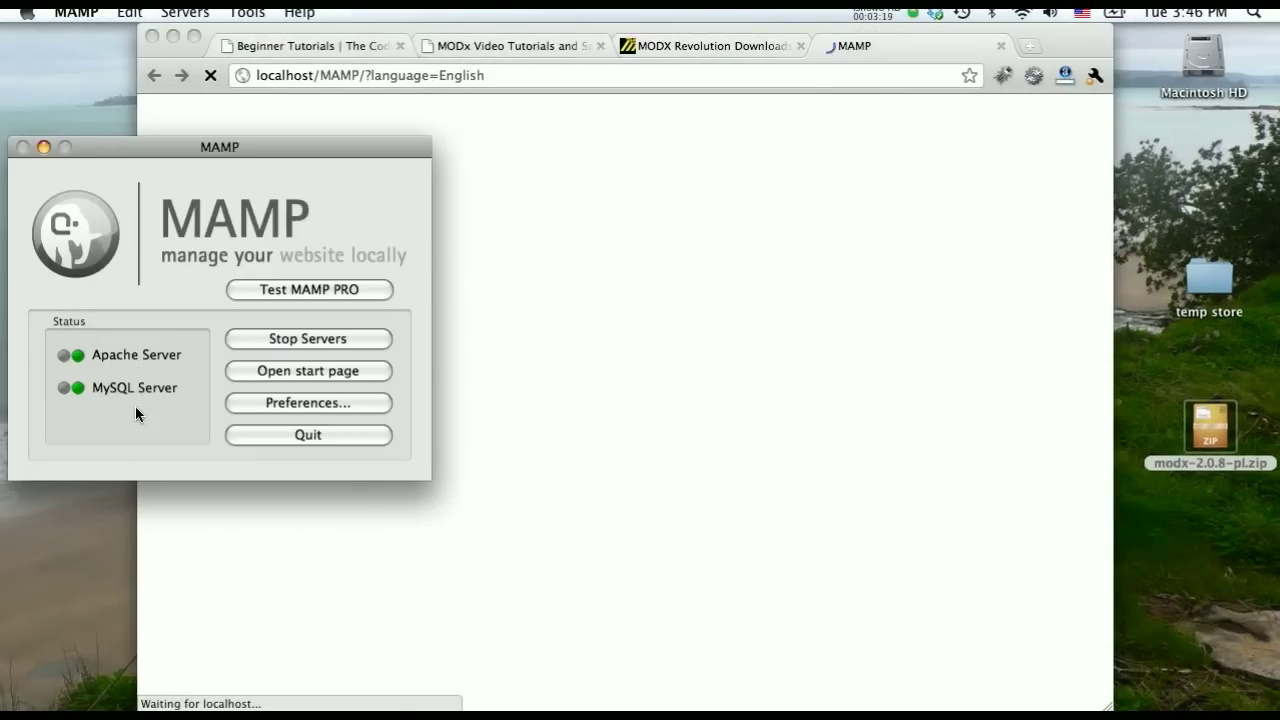
left_click(42, 149)
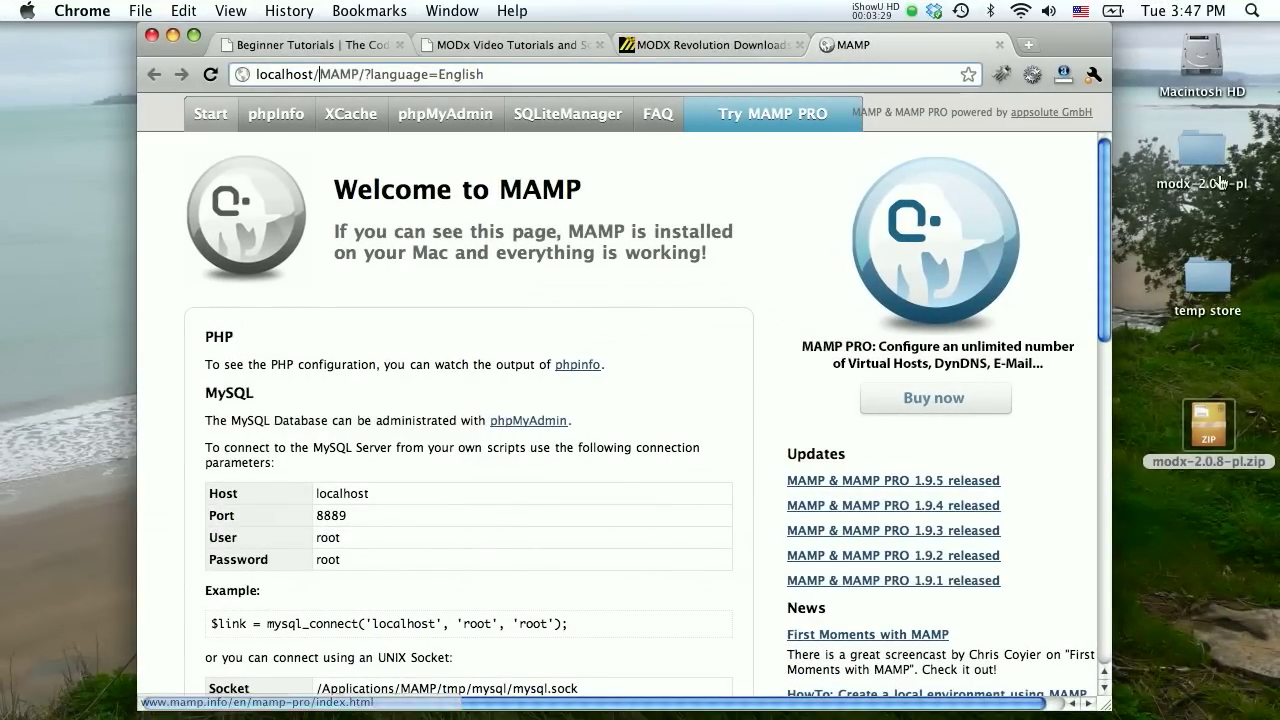
left_click_drag(1202, 170, 1173, 163)
Create a new folder named RevoSandbox inside Sites.
key("super+o")
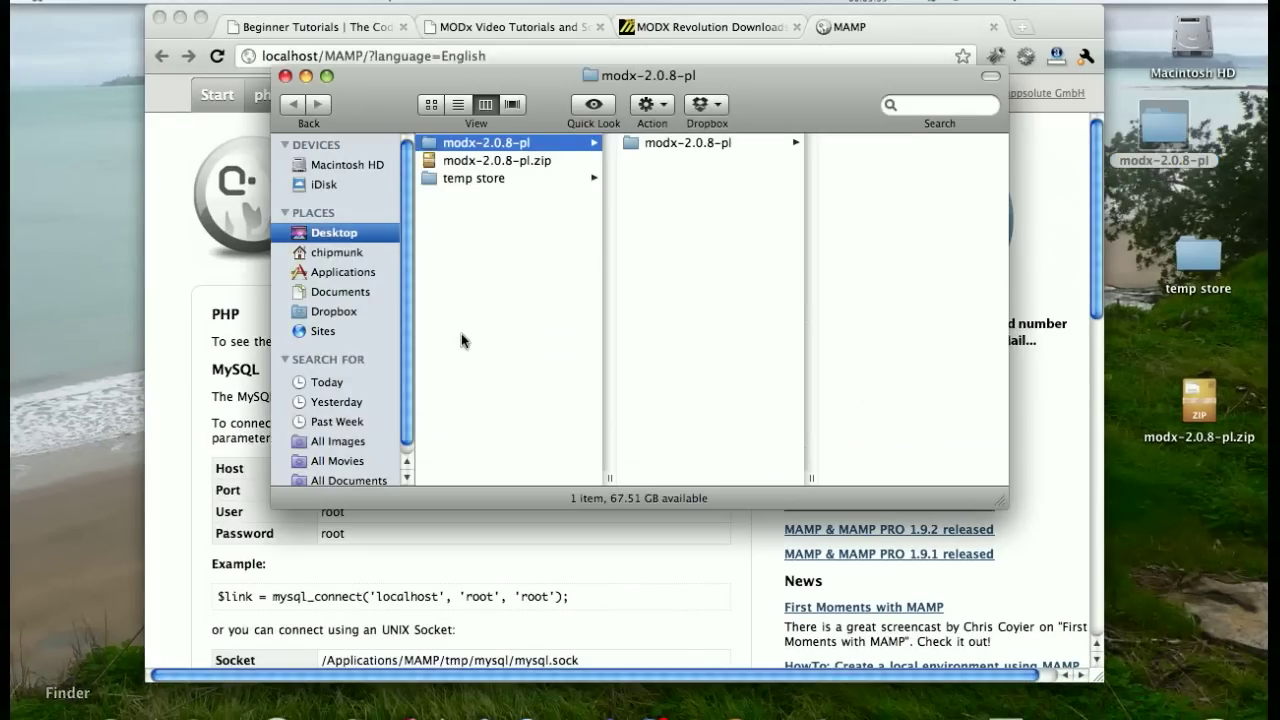
left_click(318, 331)
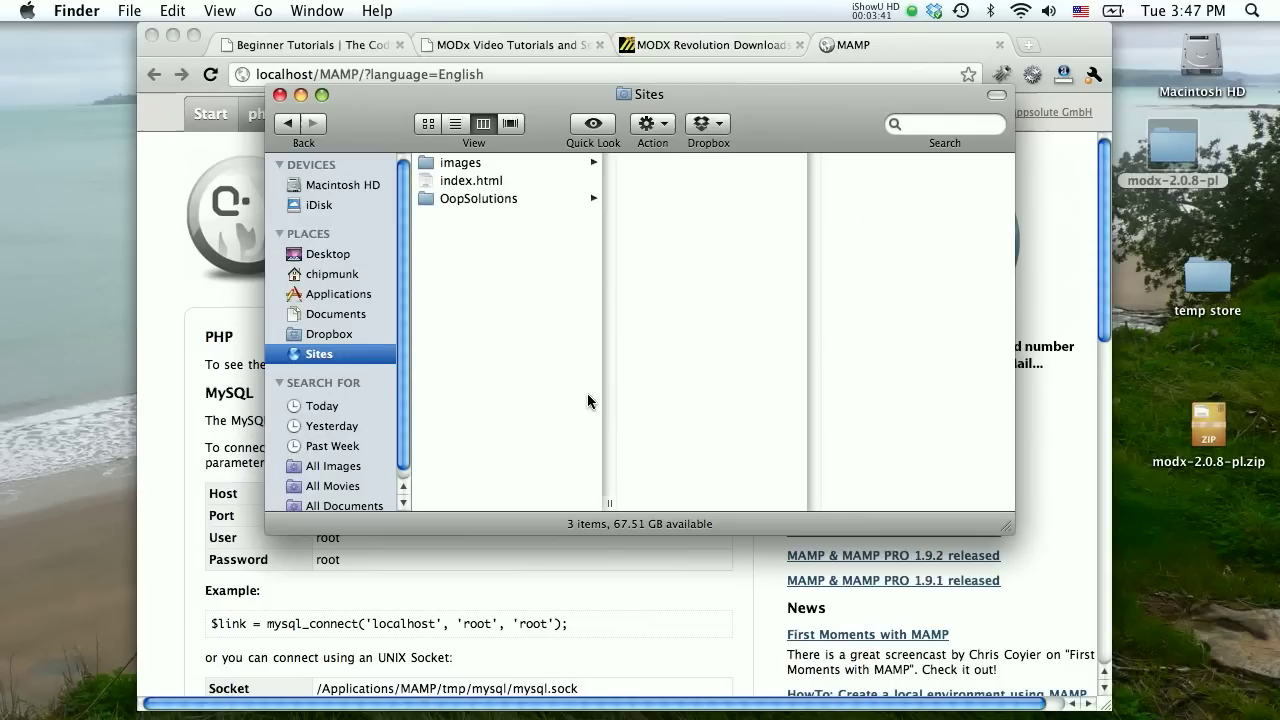
right_click(470, 280)
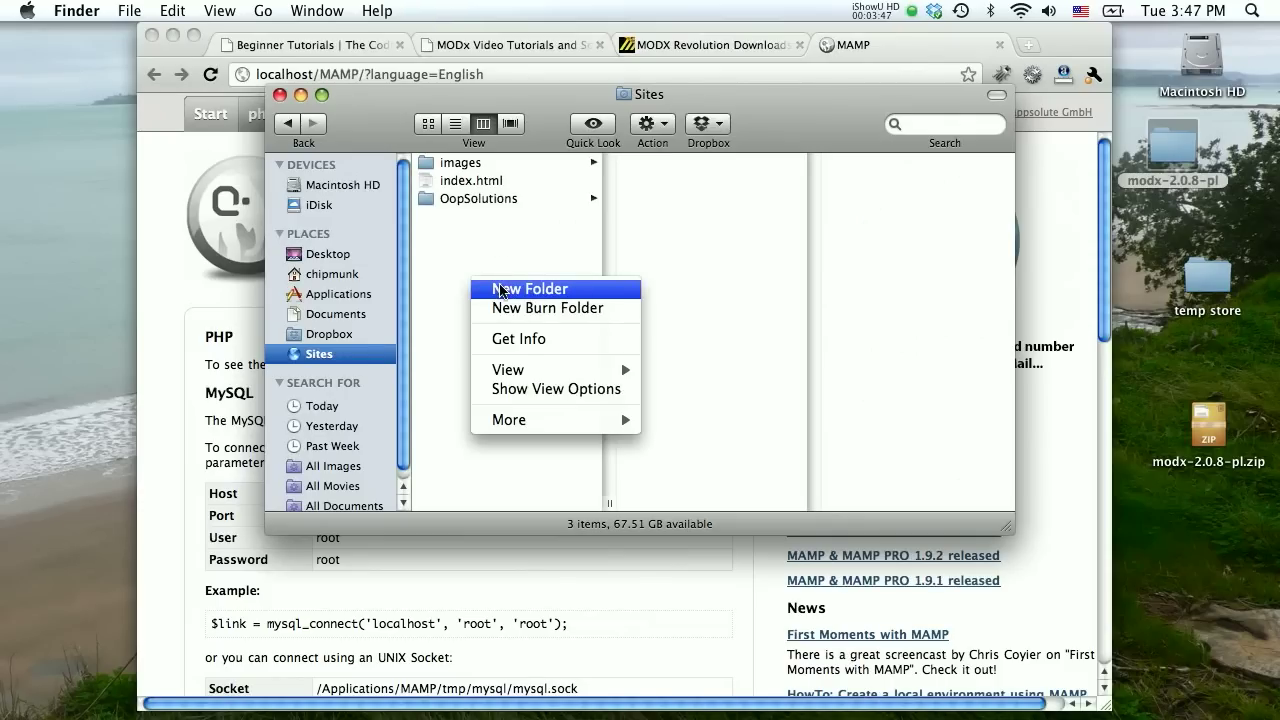
left_click(500, 289)
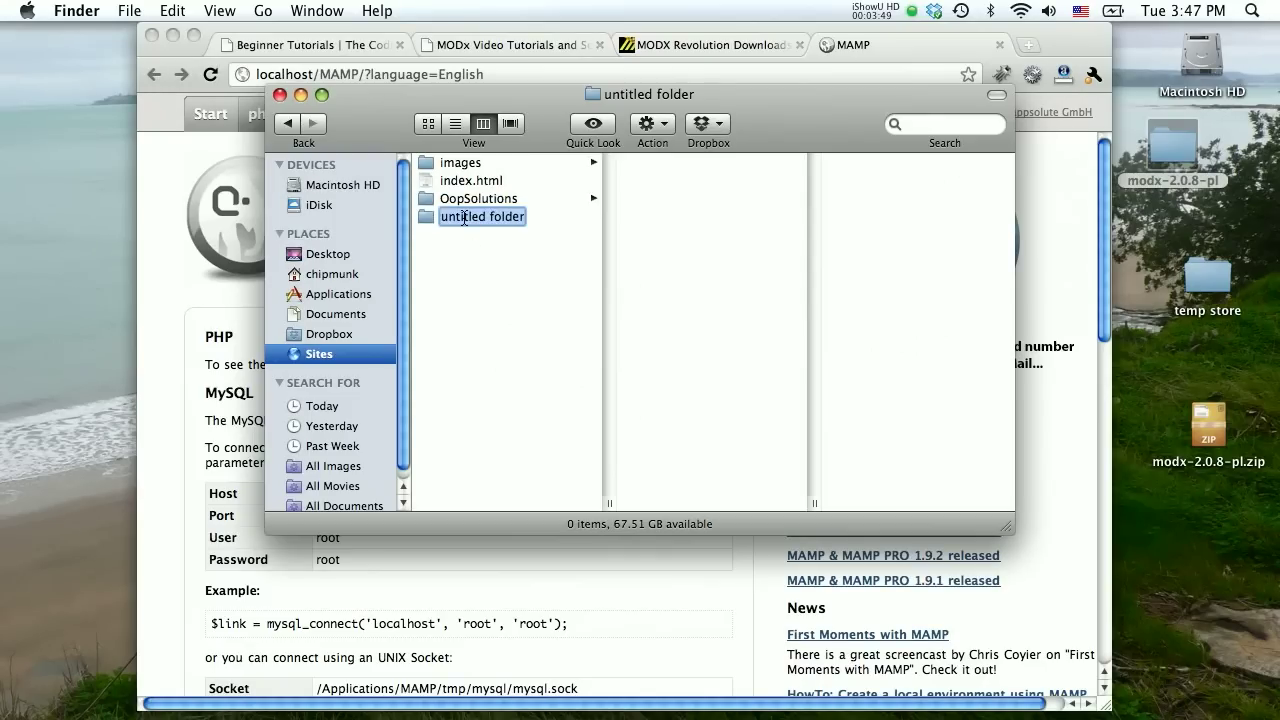
type("RevoSandbo")
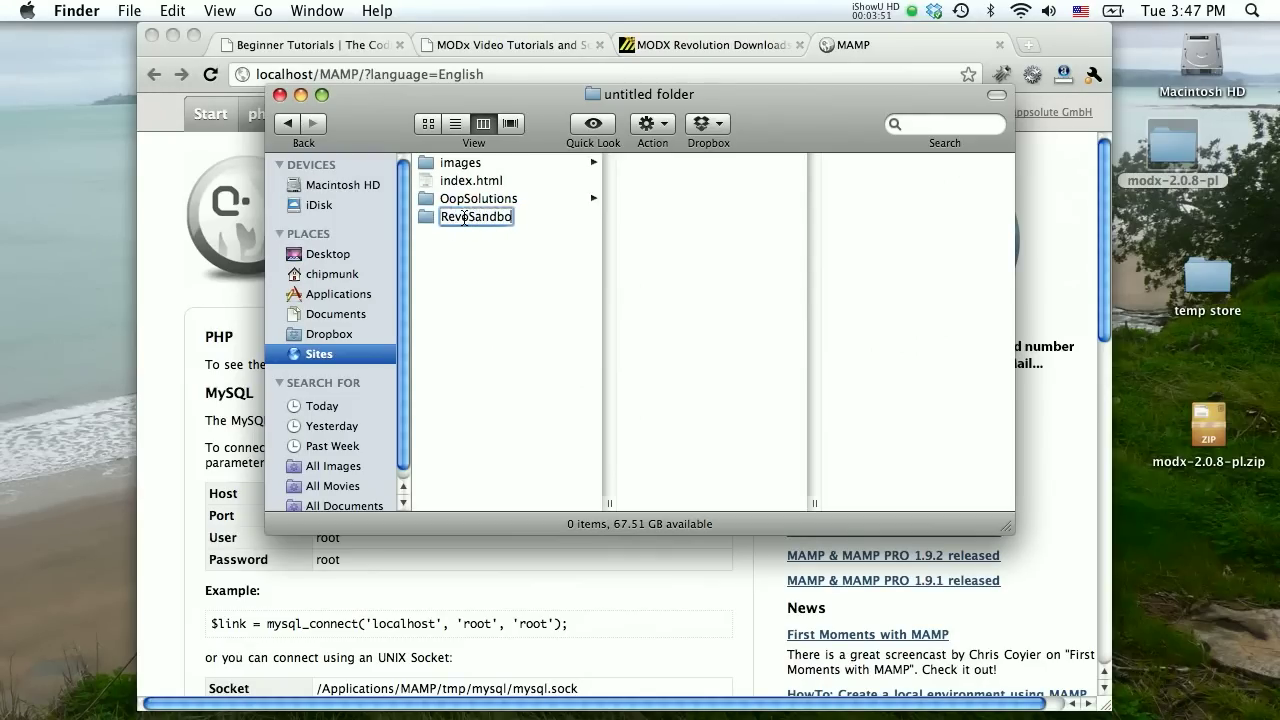
type("x")
key("Return")
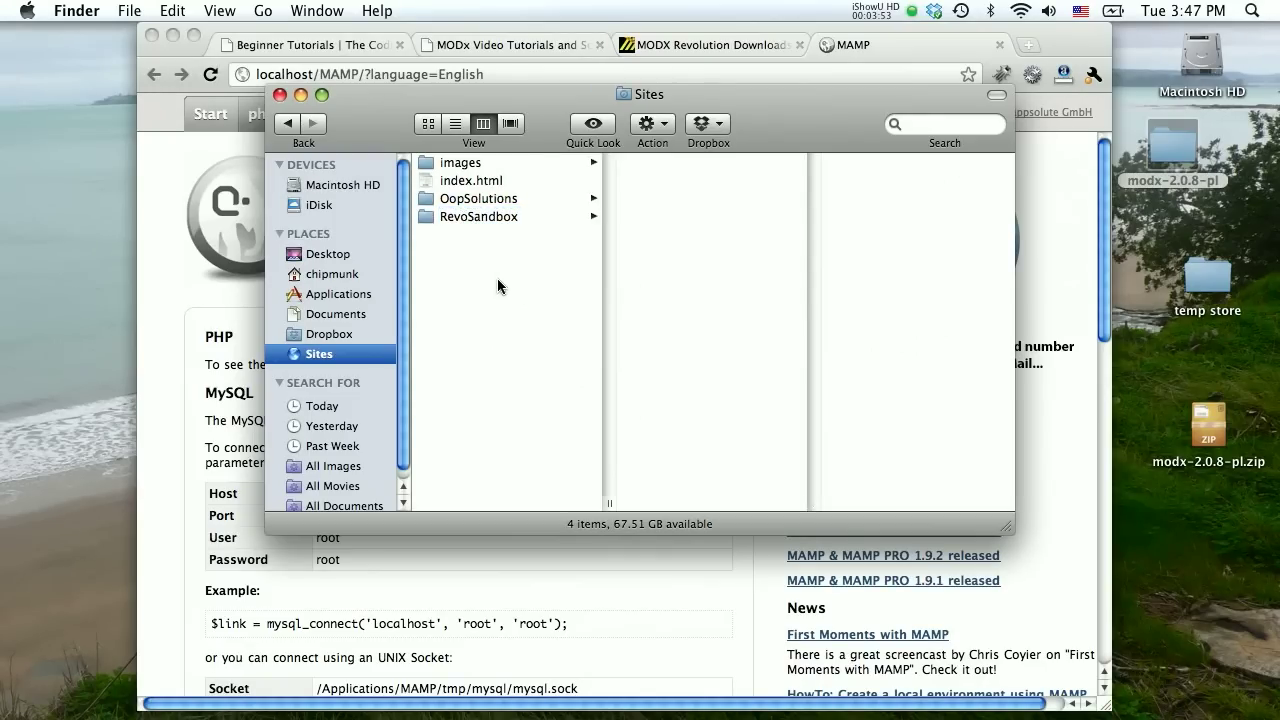
Move all the files from the inner modx-2.0.8-pl folder into RevoSandbox.
left_click(497, 219)
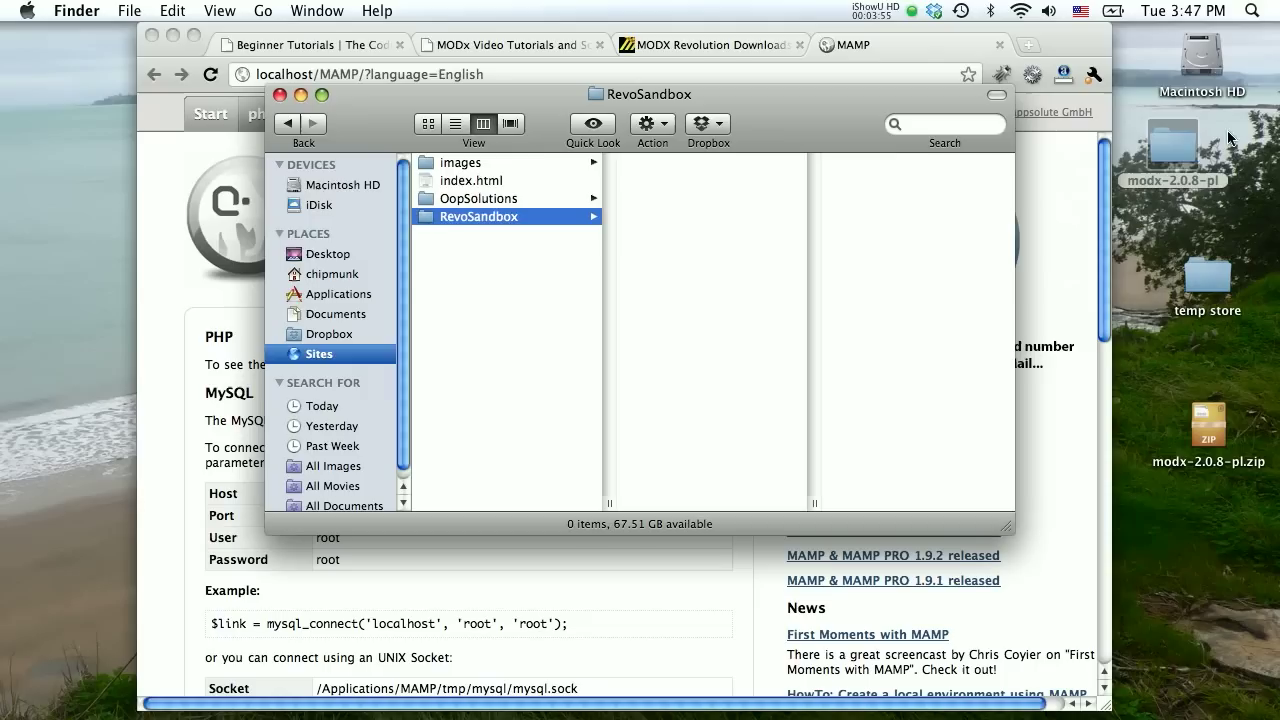
double_click(1177, 148)
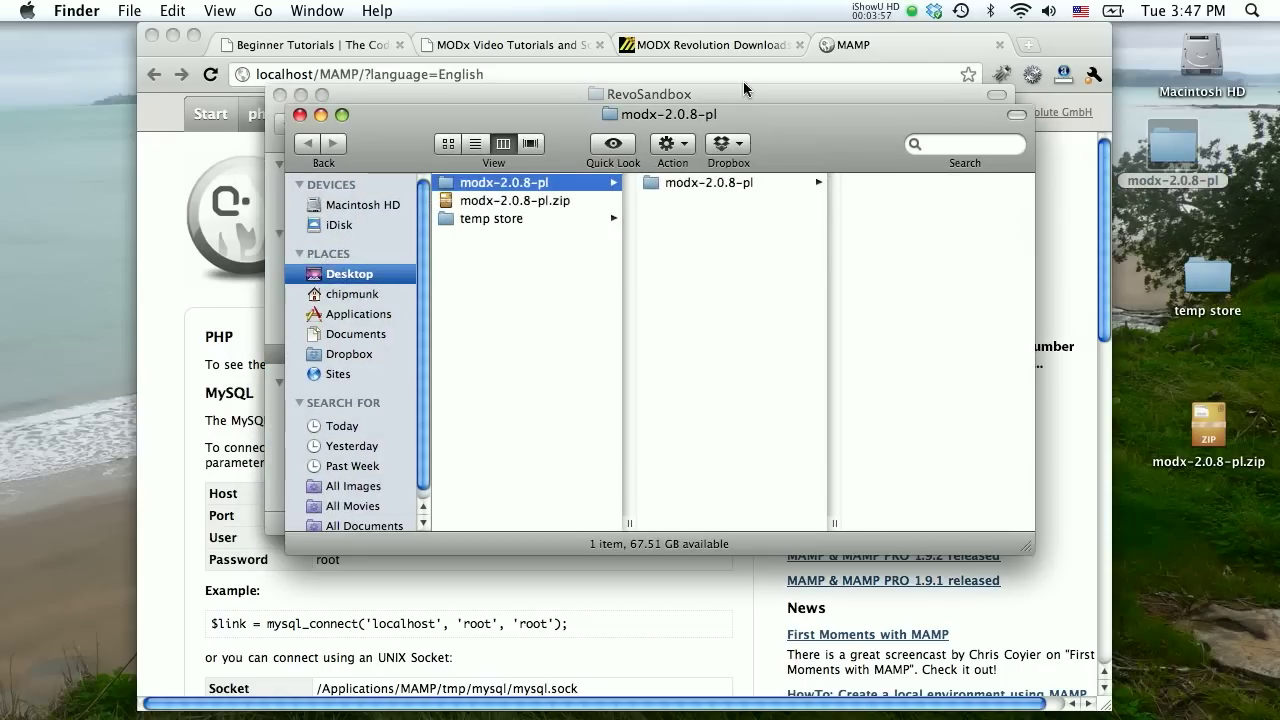
left_click_drag(767, 114, 775, 231)
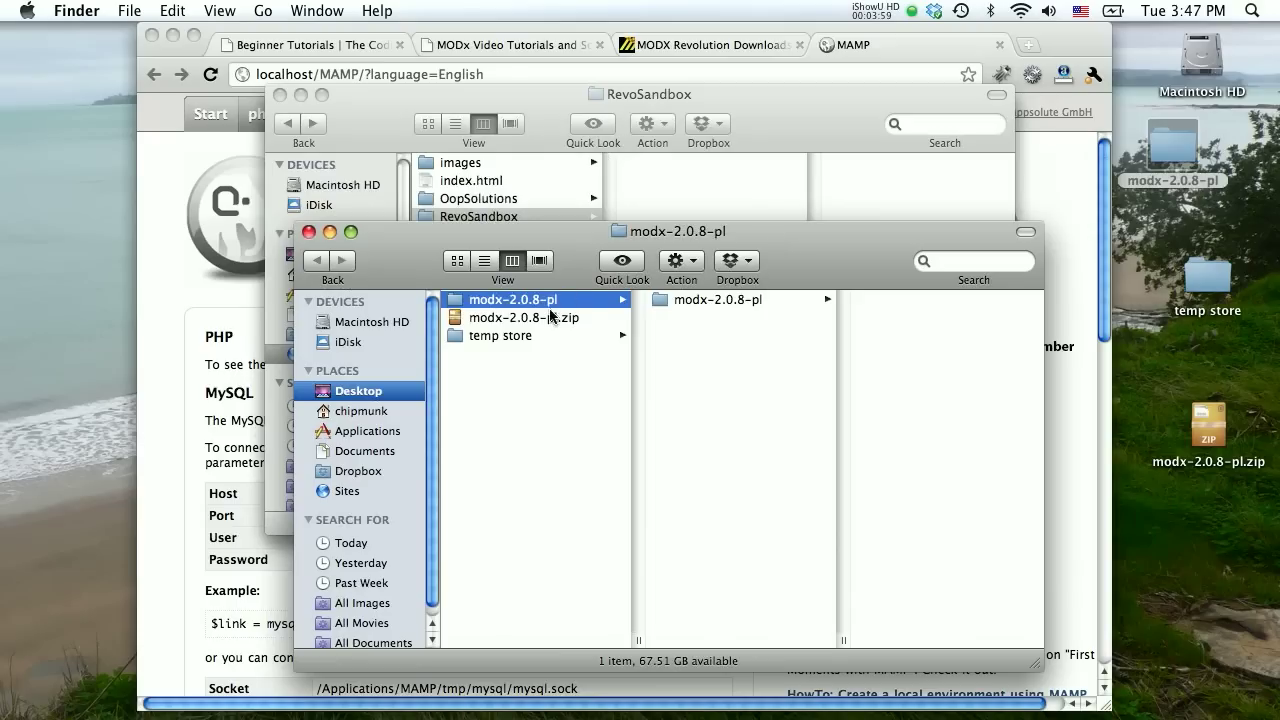
left_click(678, 306)
left_click_drag(917, 460, 831, 434)
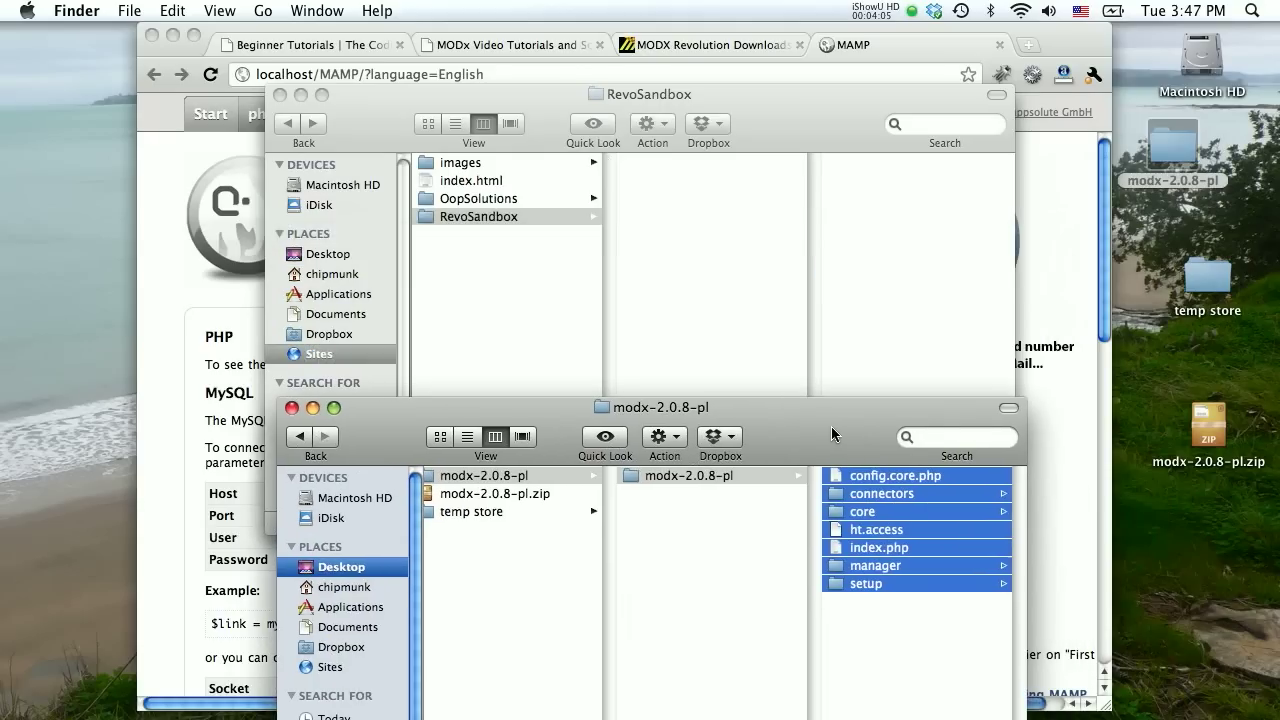
left_click_drag(824, 509, 690, 281)
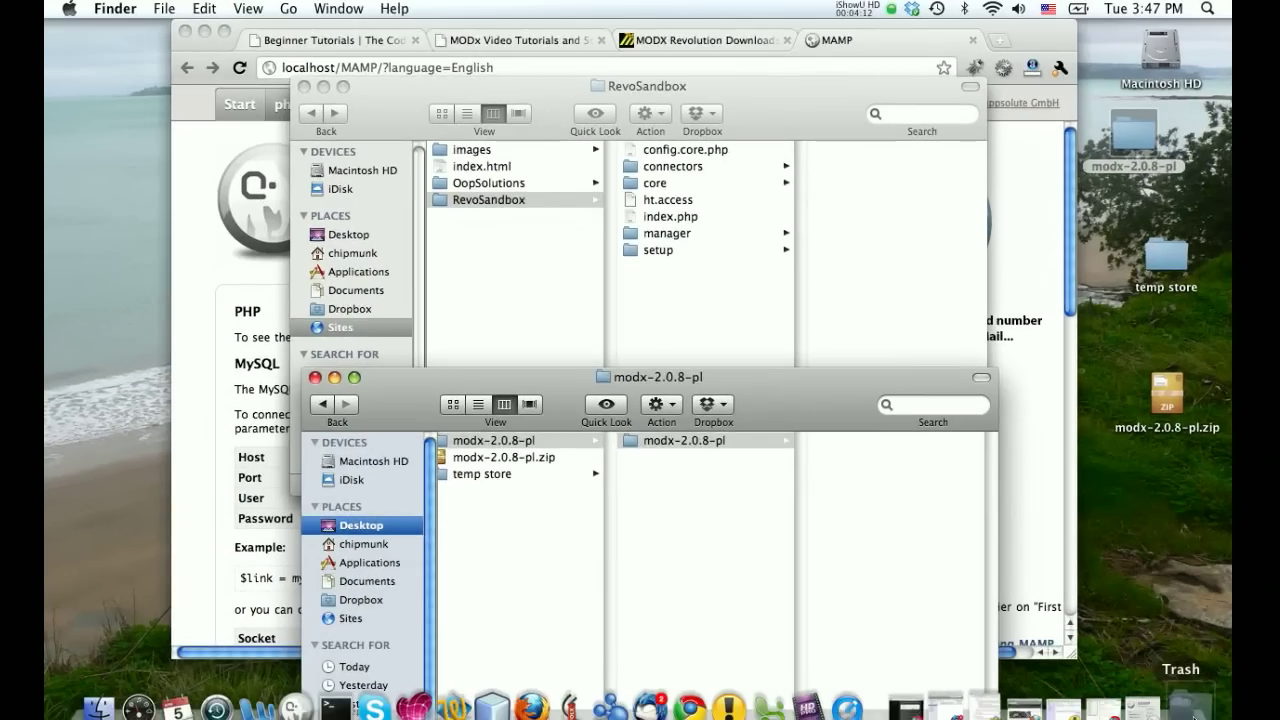
Trash the emptied modx-2.0.8-pl folder from the Desktop and return to Chrome.
left_click_drag(1143, 140, 1190, 712)
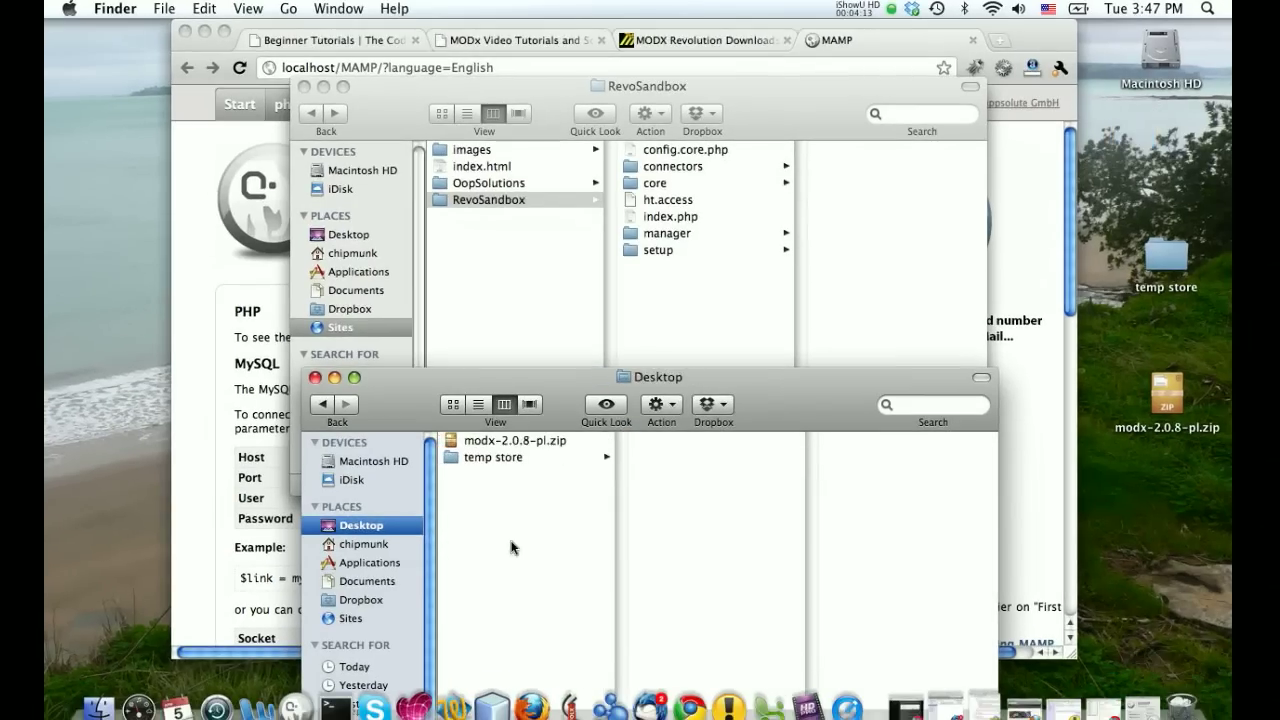
left_click(315, 378)
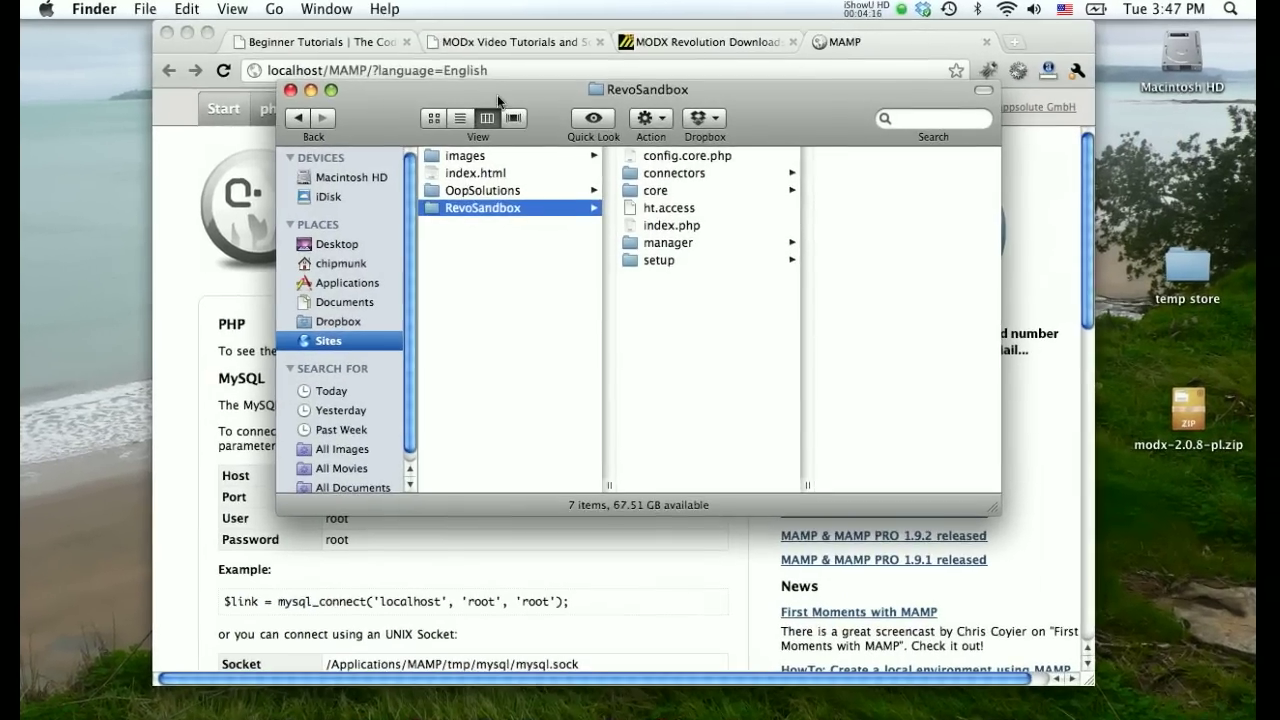
left_click_drag(500, 90, 415, 144)
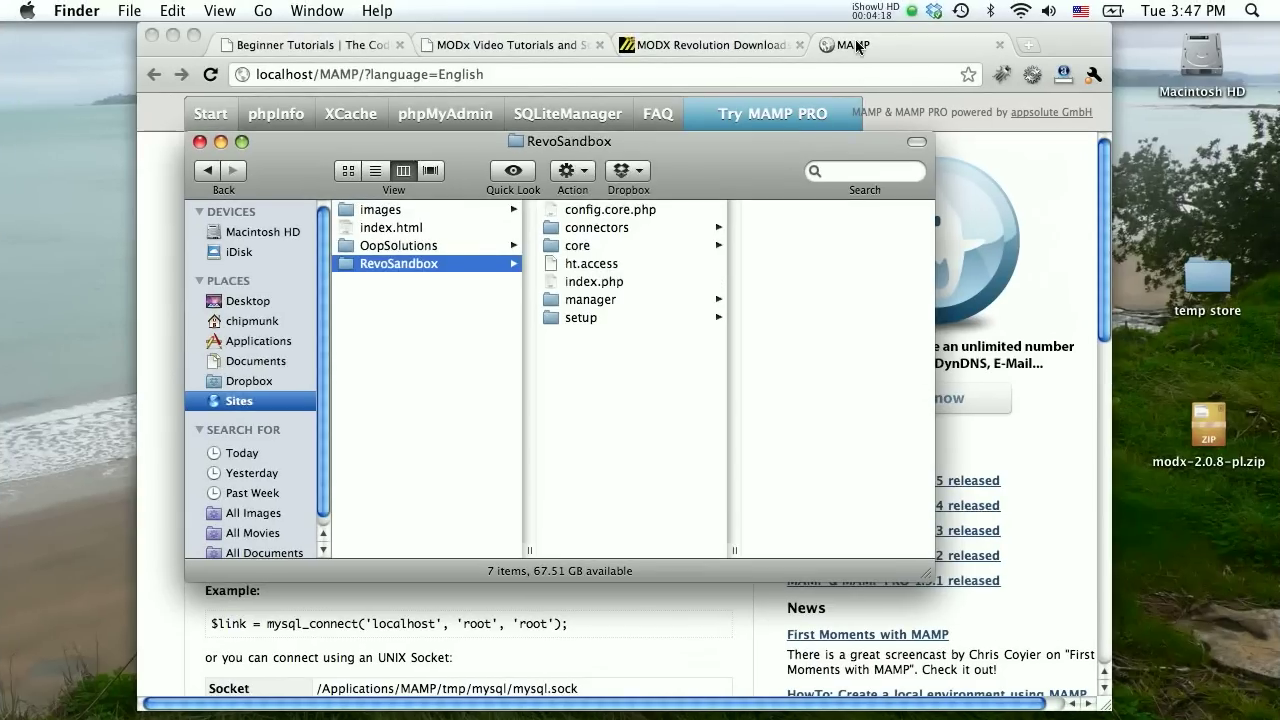
left_click(856, 47)
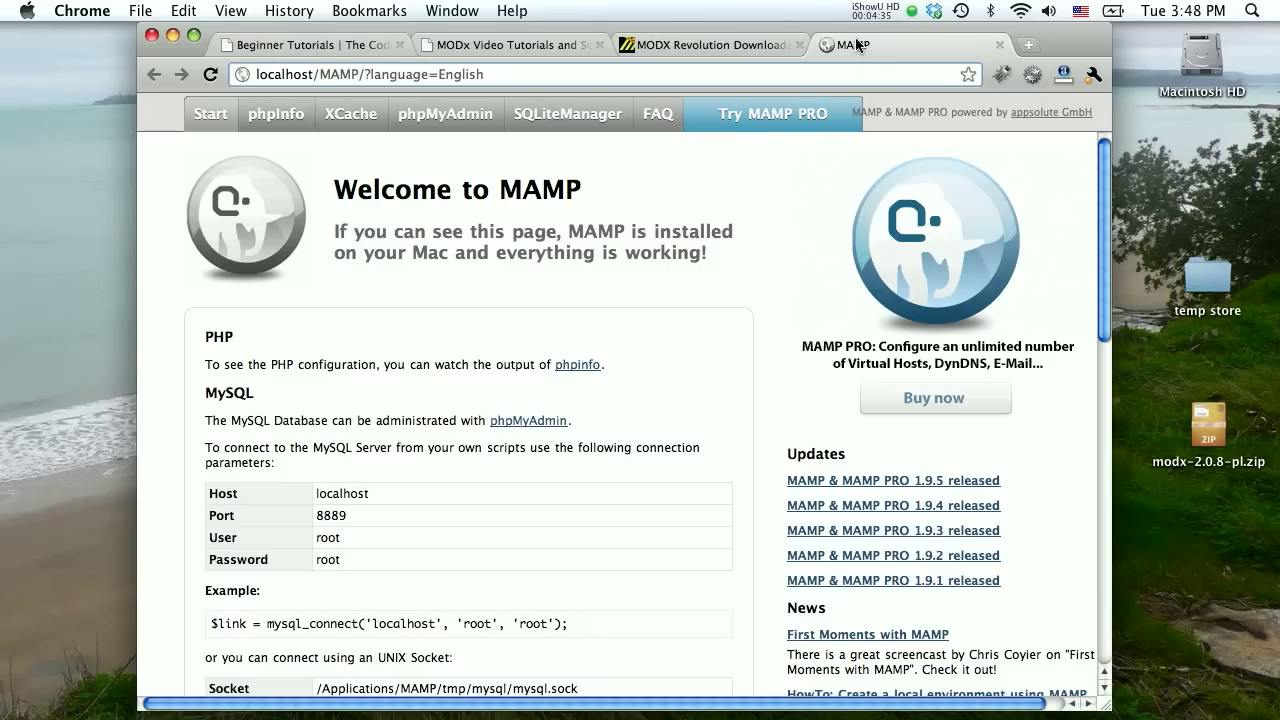
Change the localhost address to localhost/phpMyAdmin and load it.
key("shift+End")
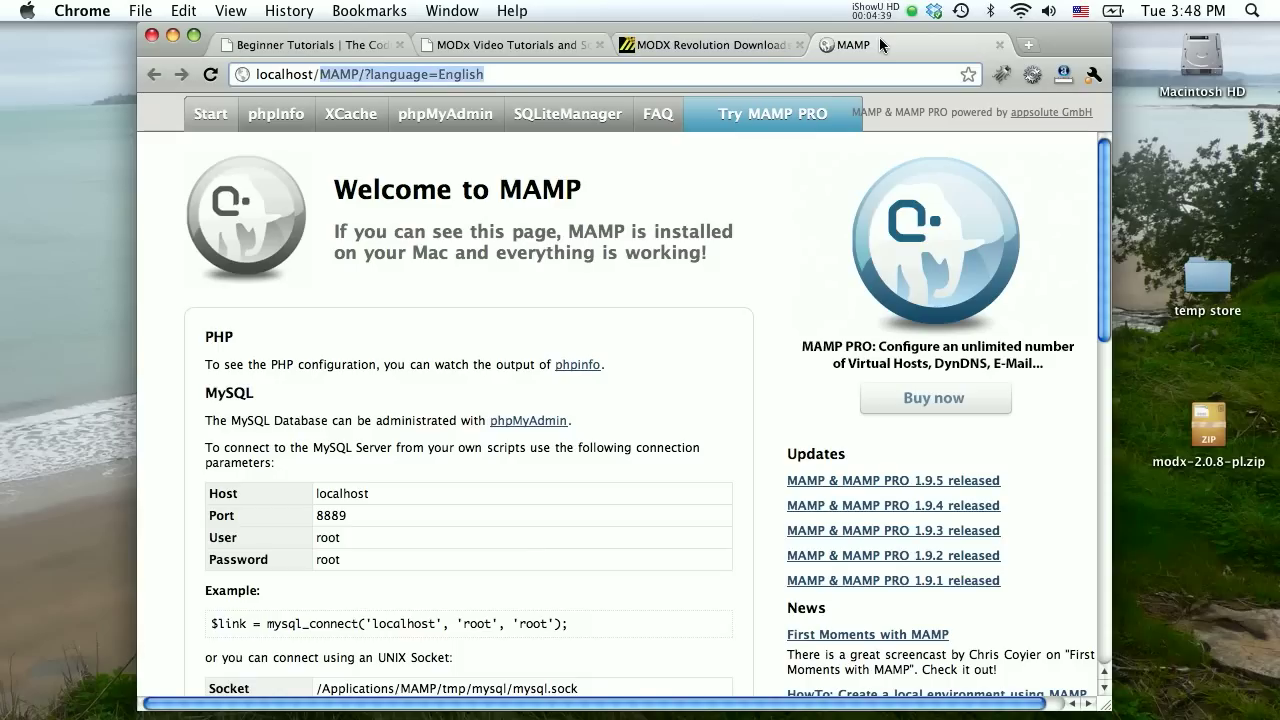
type("php")
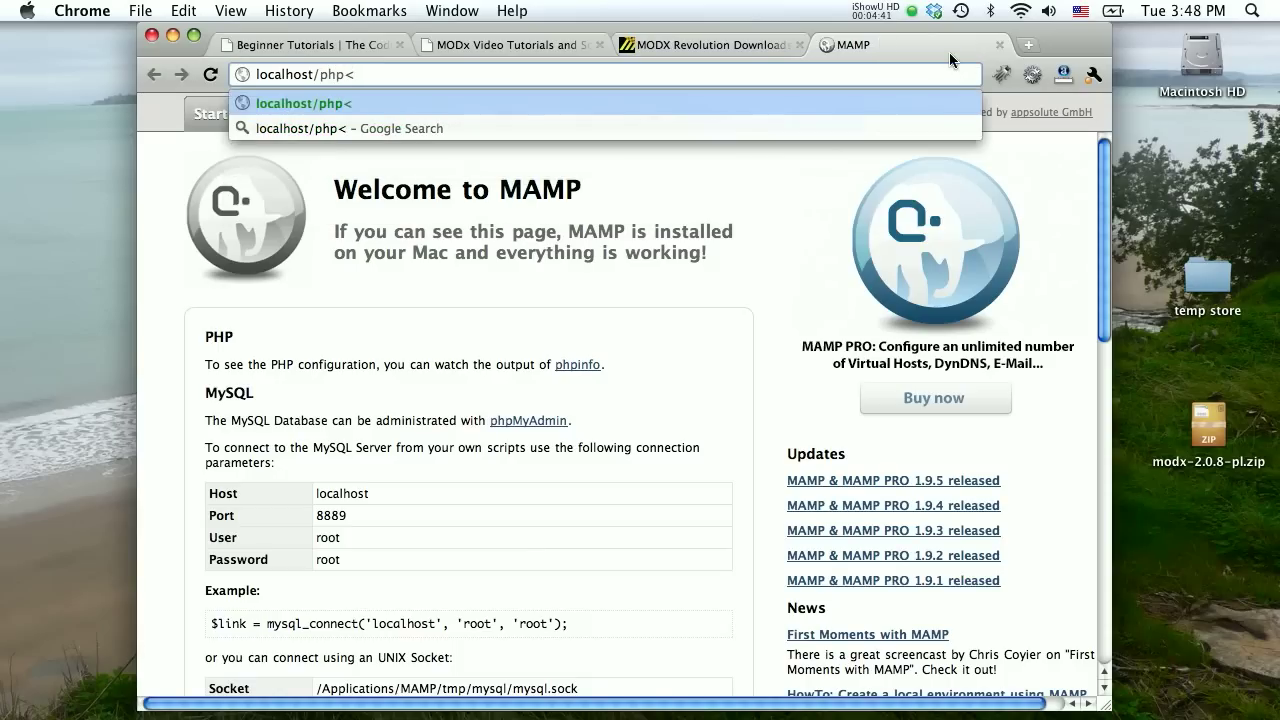
type("MyAdmin")
key("Return")
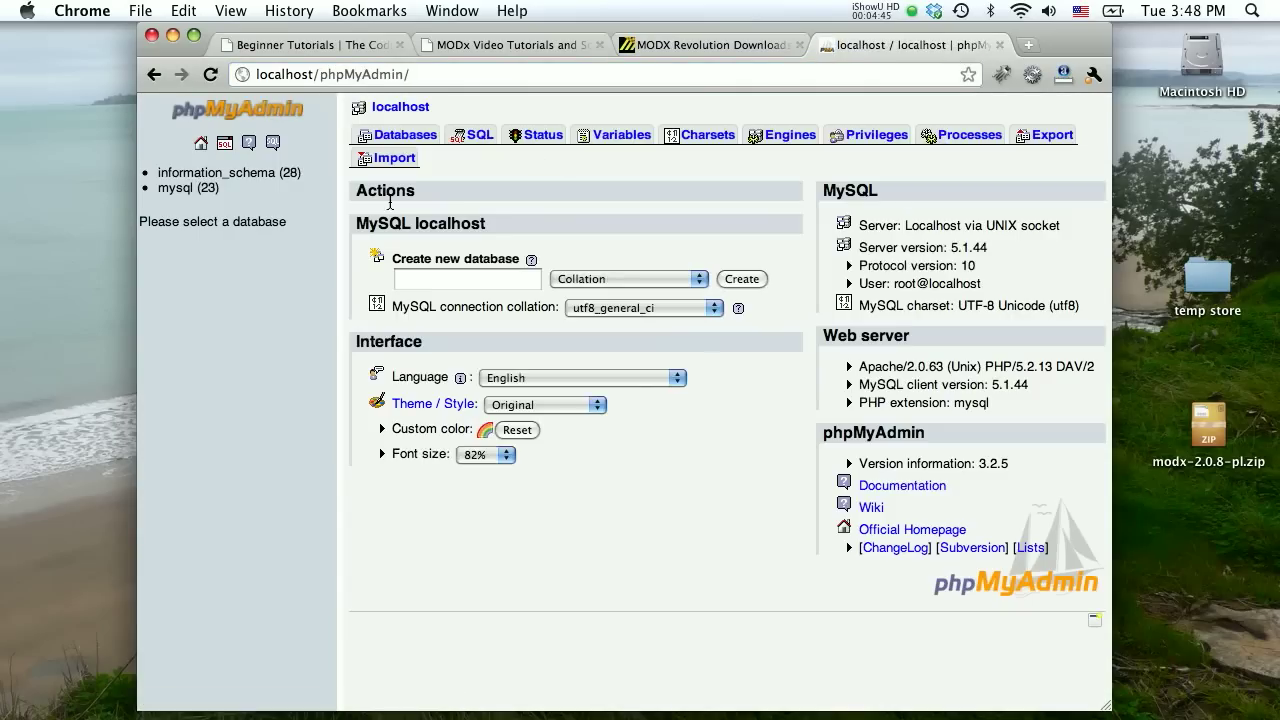
Enter revosandbox in the Create new database field and create it.
left_click(452, 284)
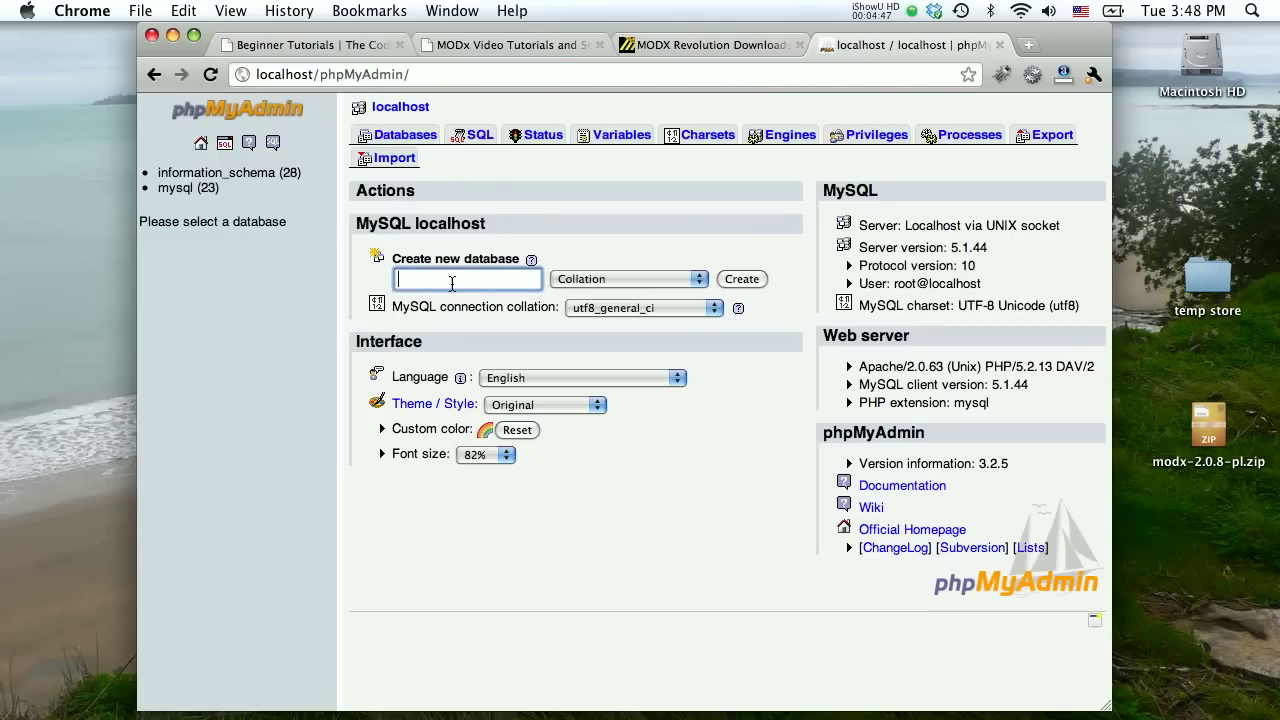
type("revosandbox")
left_click(745, 279)
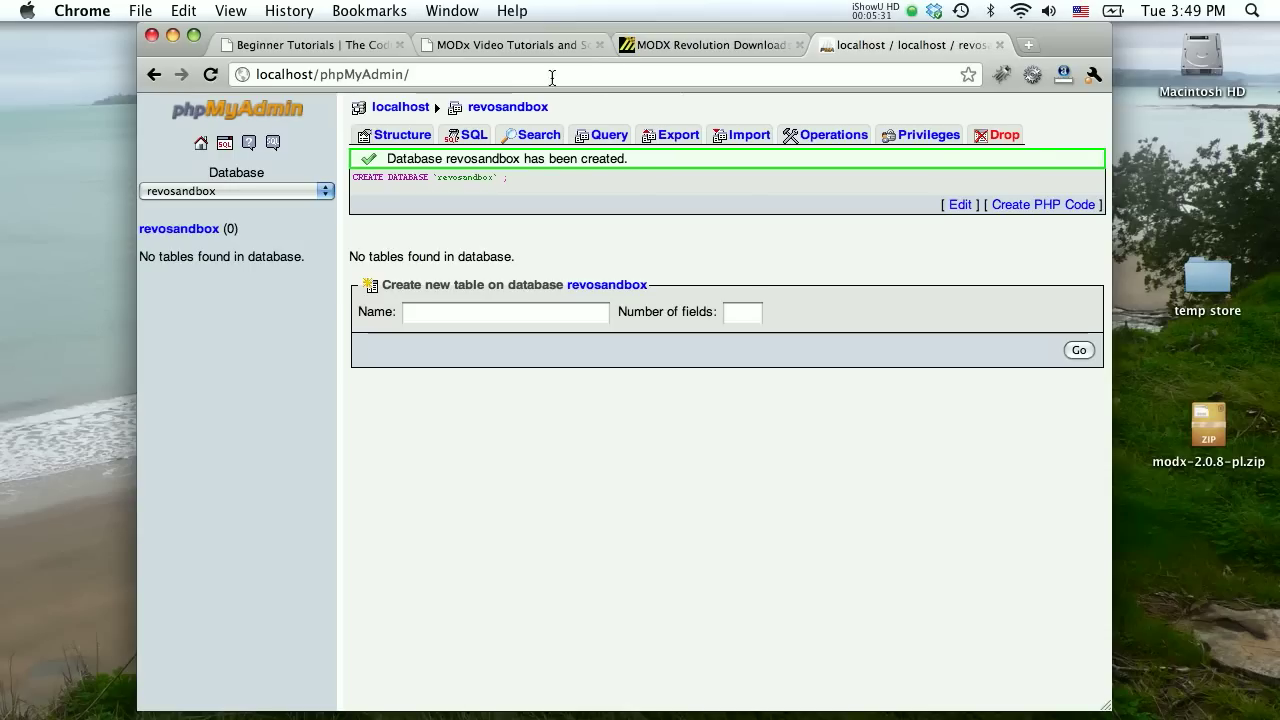
Load localhost/RevoSandbox/, which returns a 503 error.
left_click(354, 80)
double_click(354, 80)
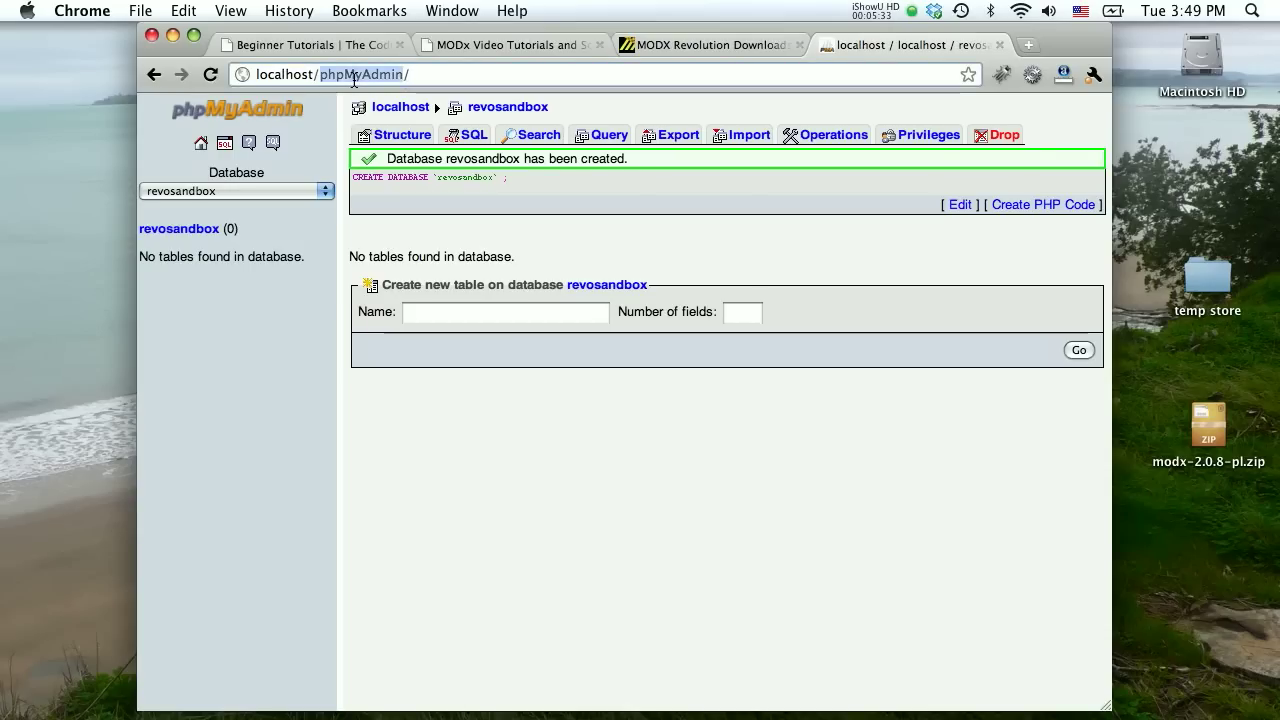
key("End")
key("BackSpace")
key("BackSpace")
key("BackSpace")
key("BackSpace")
key("BackSpace")
key("BackSpace")
key("BackSpace")
key("BackSpace")
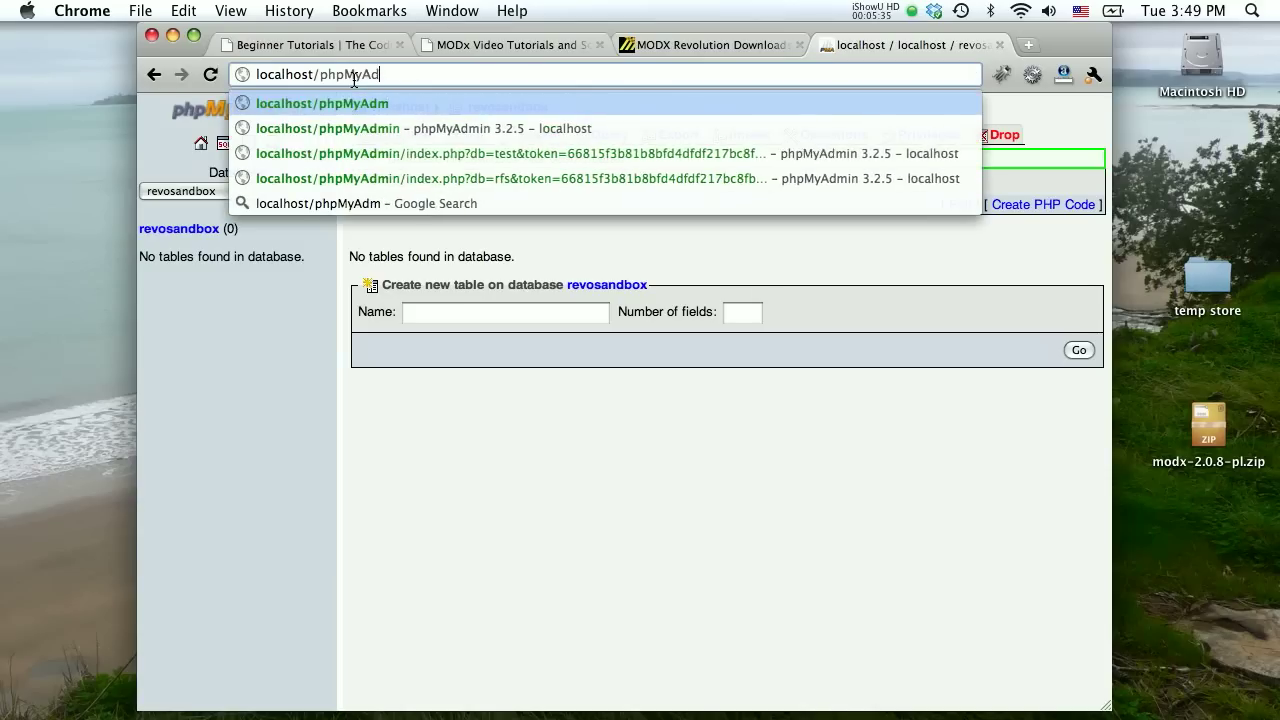
key("BackSpace")
key("BackSpace")
key("BackSpace")
type("Revo")
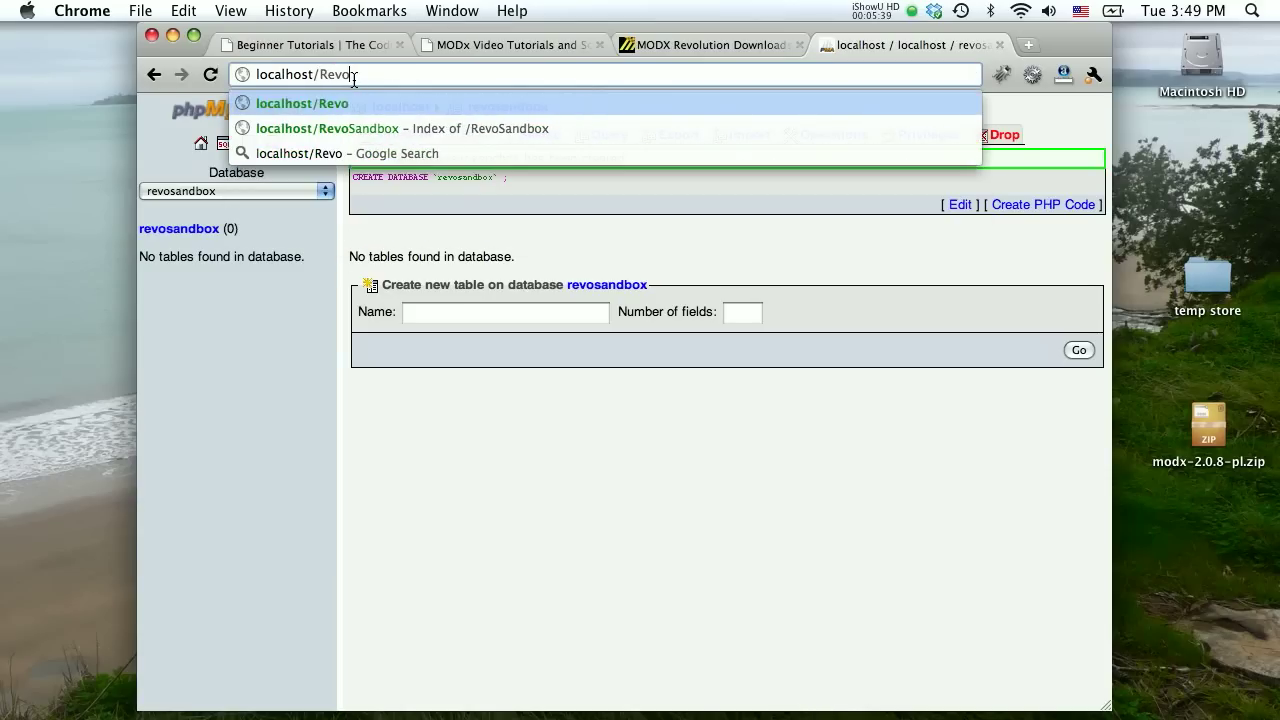
type("San")
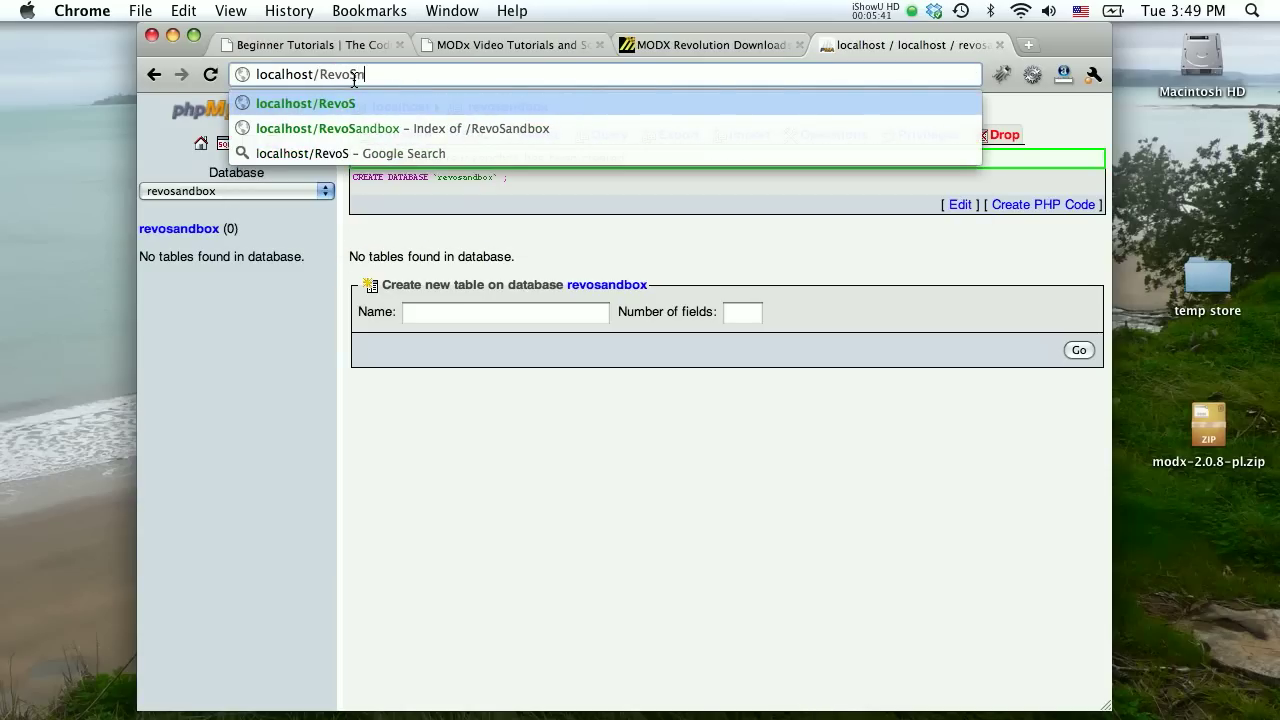
key("BackSpace")
type("an")
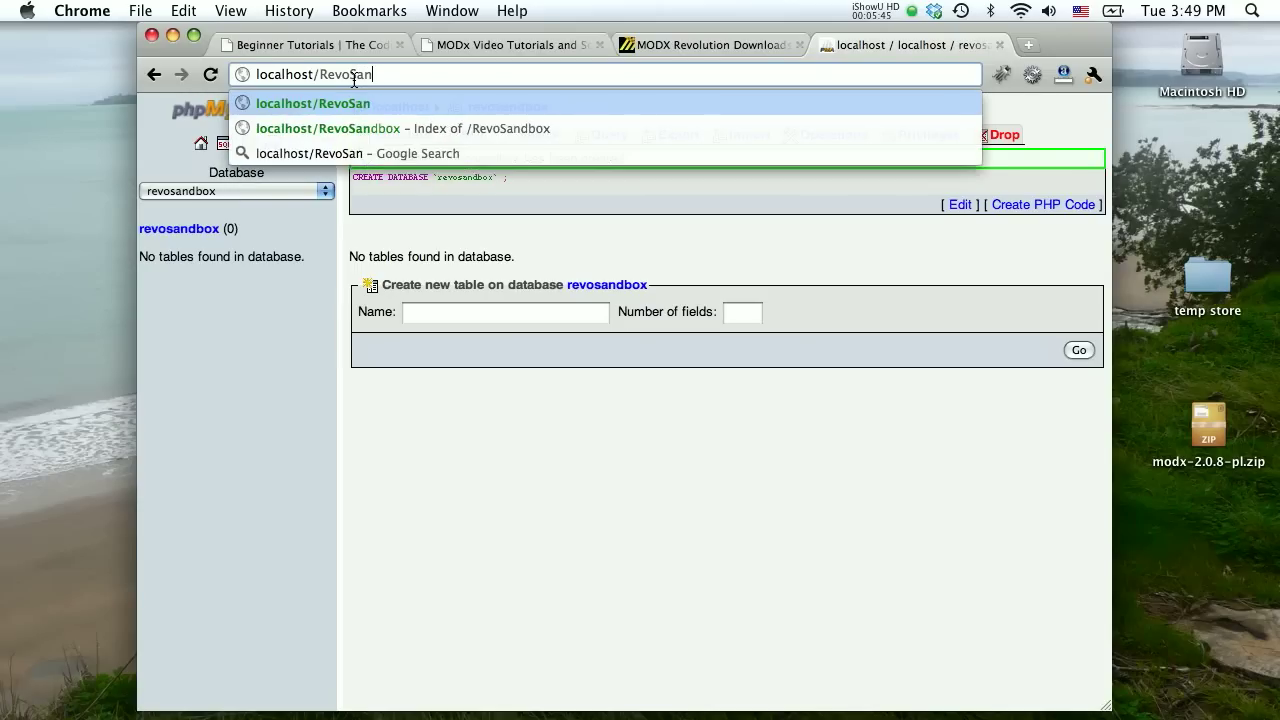
type("dbox")
key("Return")
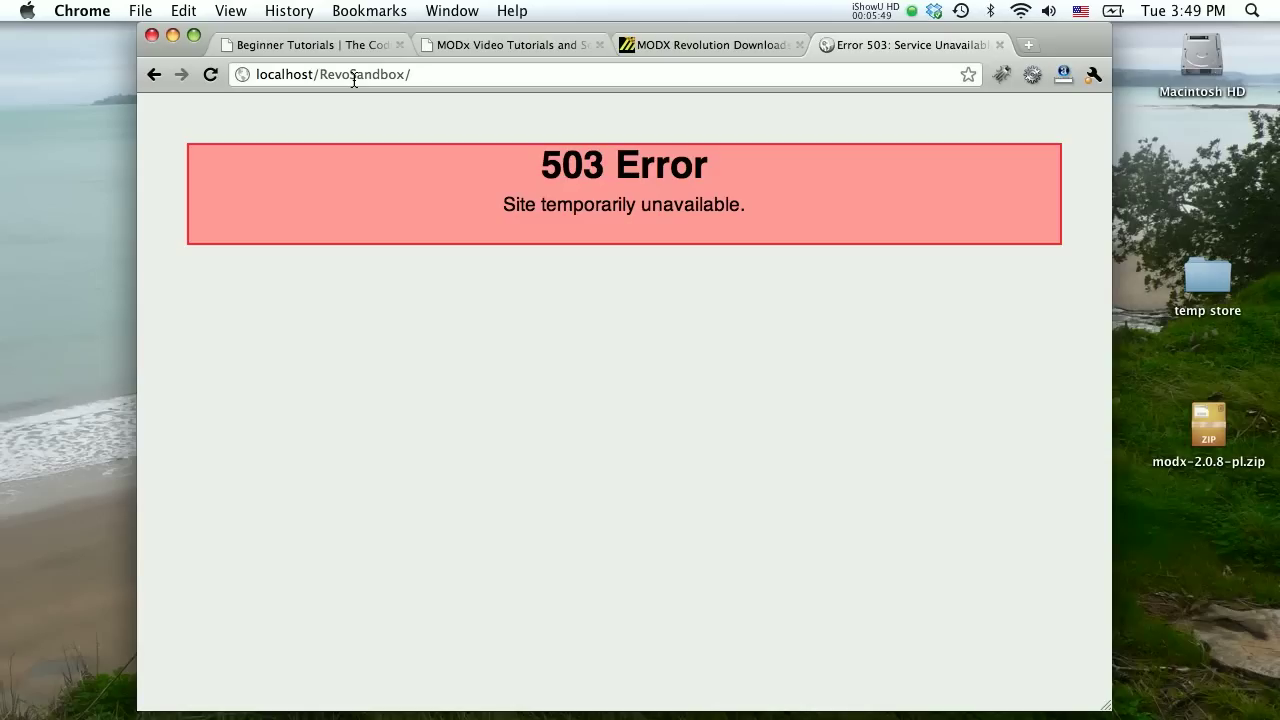
Load the MODX setup page at localhost/RevoSandbox/setup/.
left_click(434, 74)
left_click(434, 74)
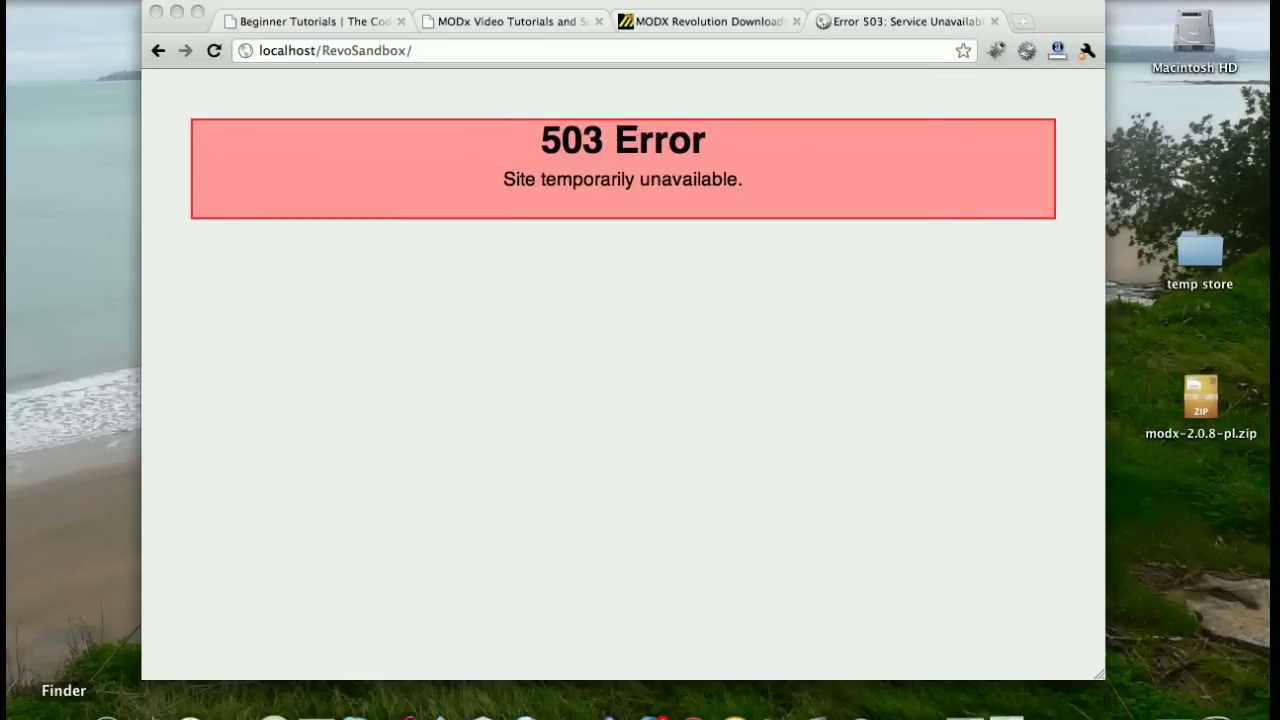
left_click(59, 715)
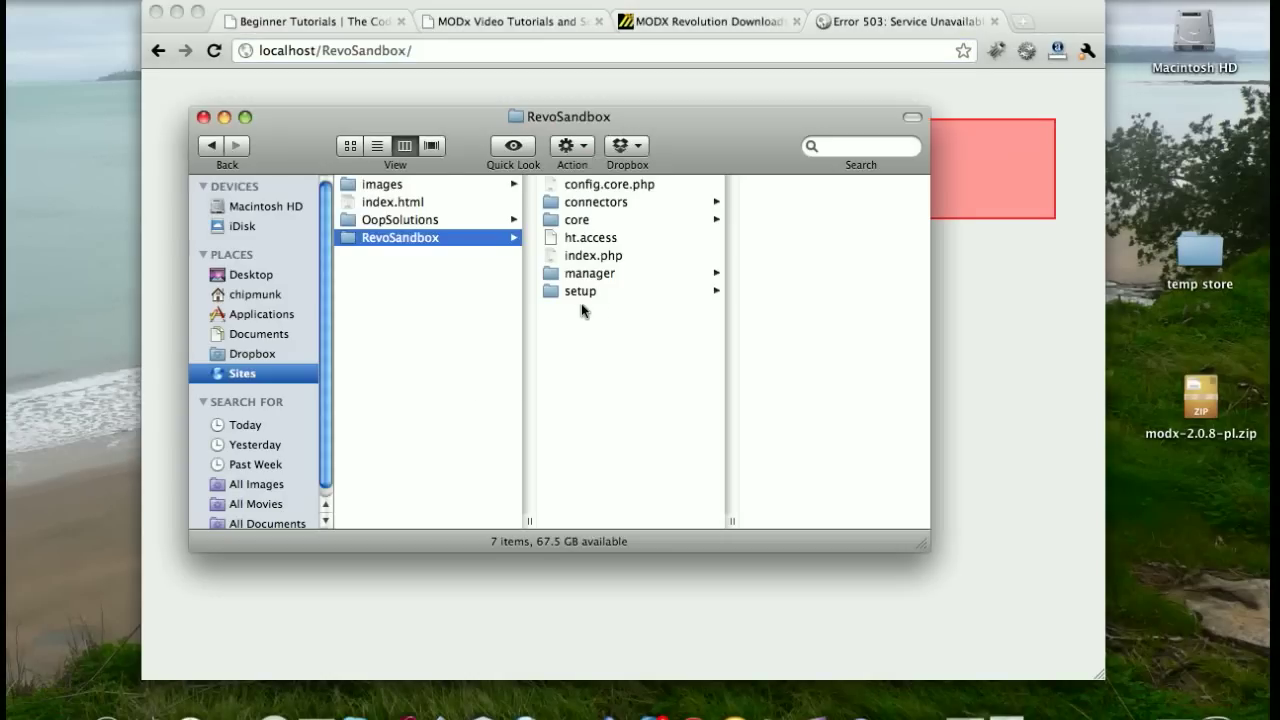
left_click(564, 52)
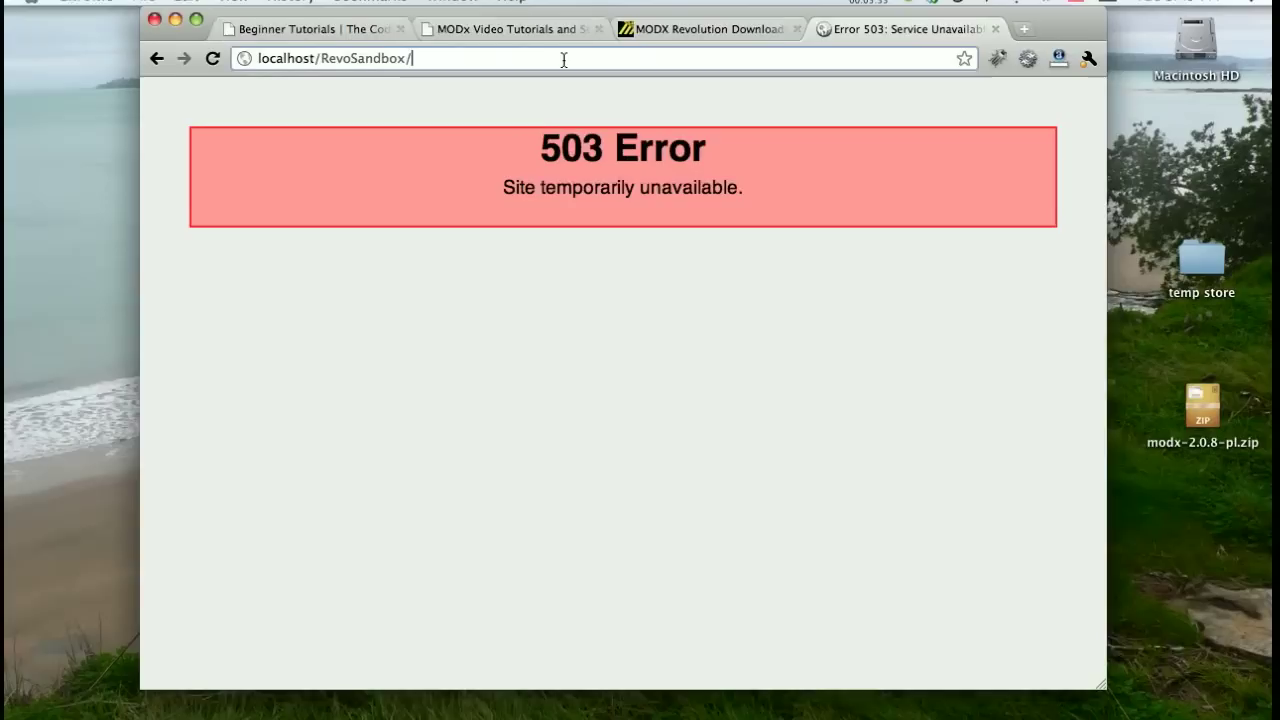
type("setup/")
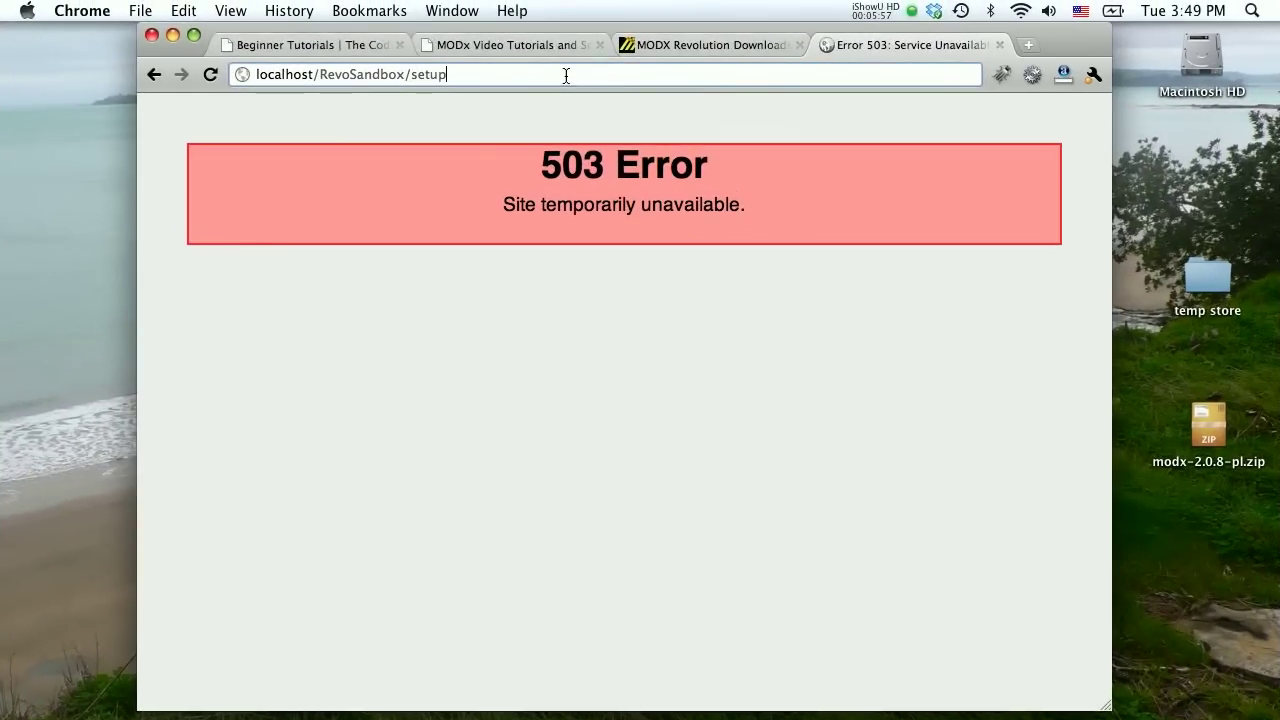
key("Return")
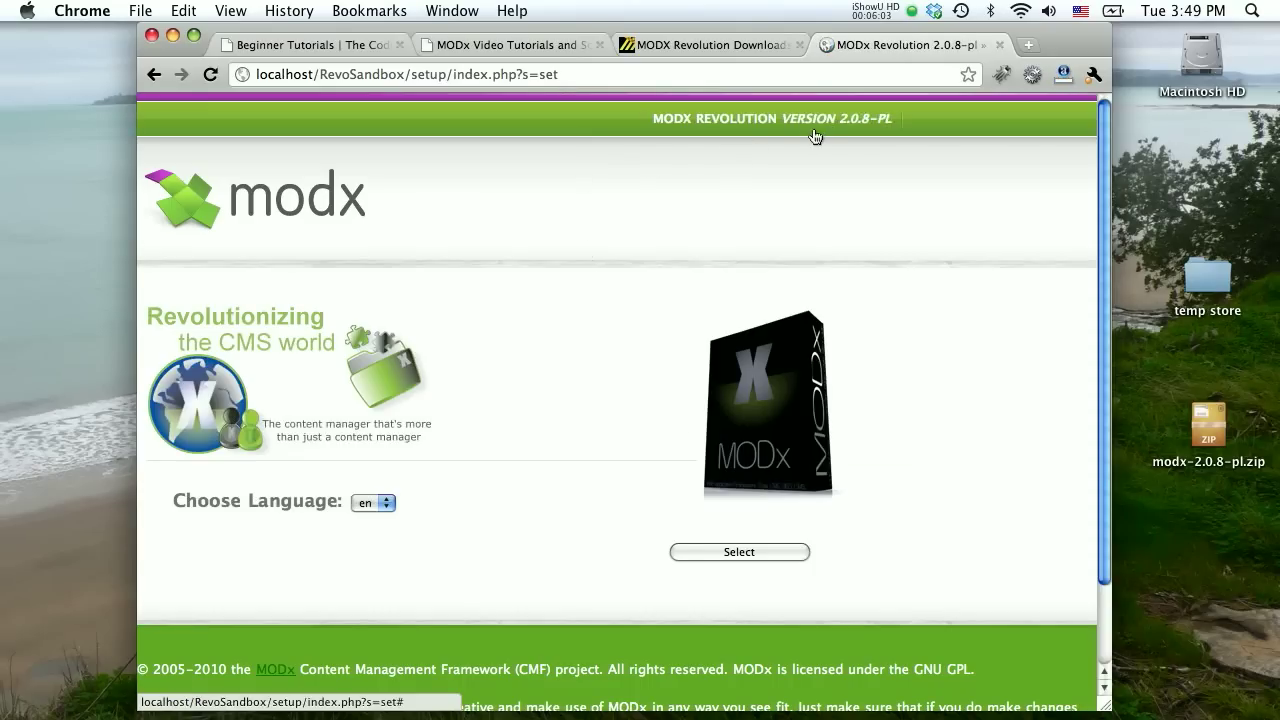
Keep 'en' as the installer language and start MODX setup.
left_click(386, 502)
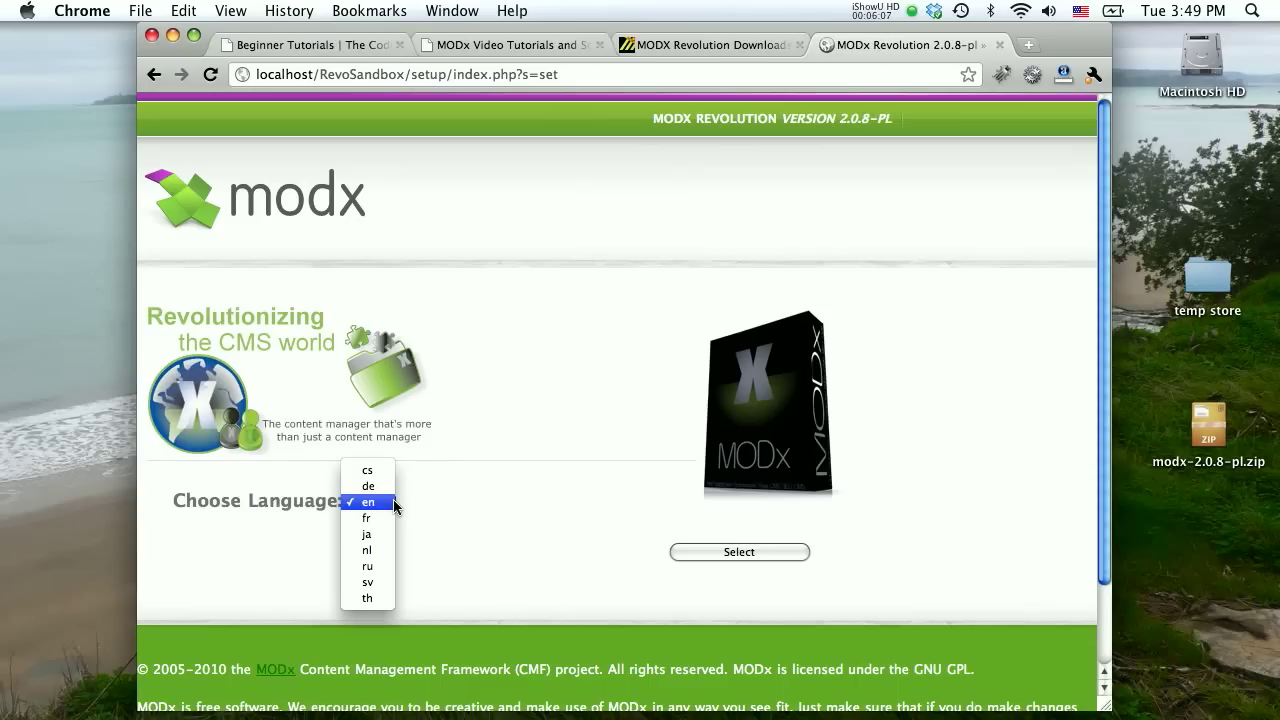
left_click(373, 502)
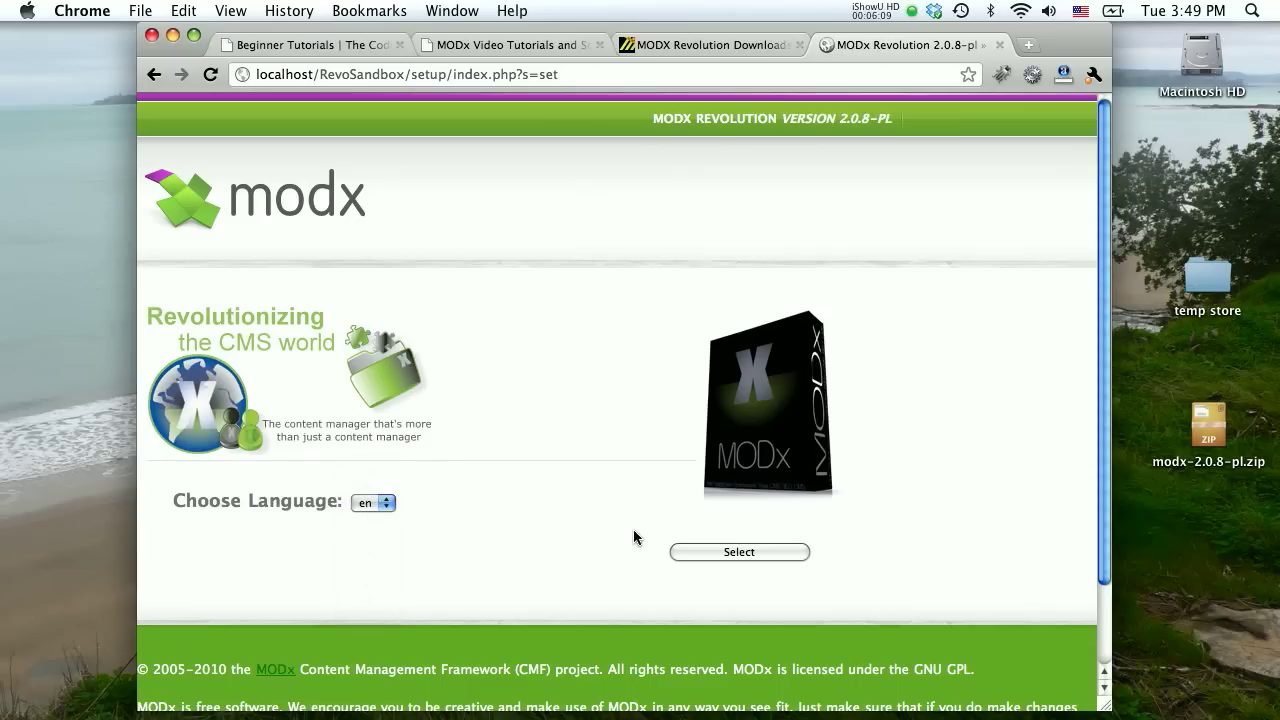
left_click(709, 558)
scroll(537, 299, "down", 1)
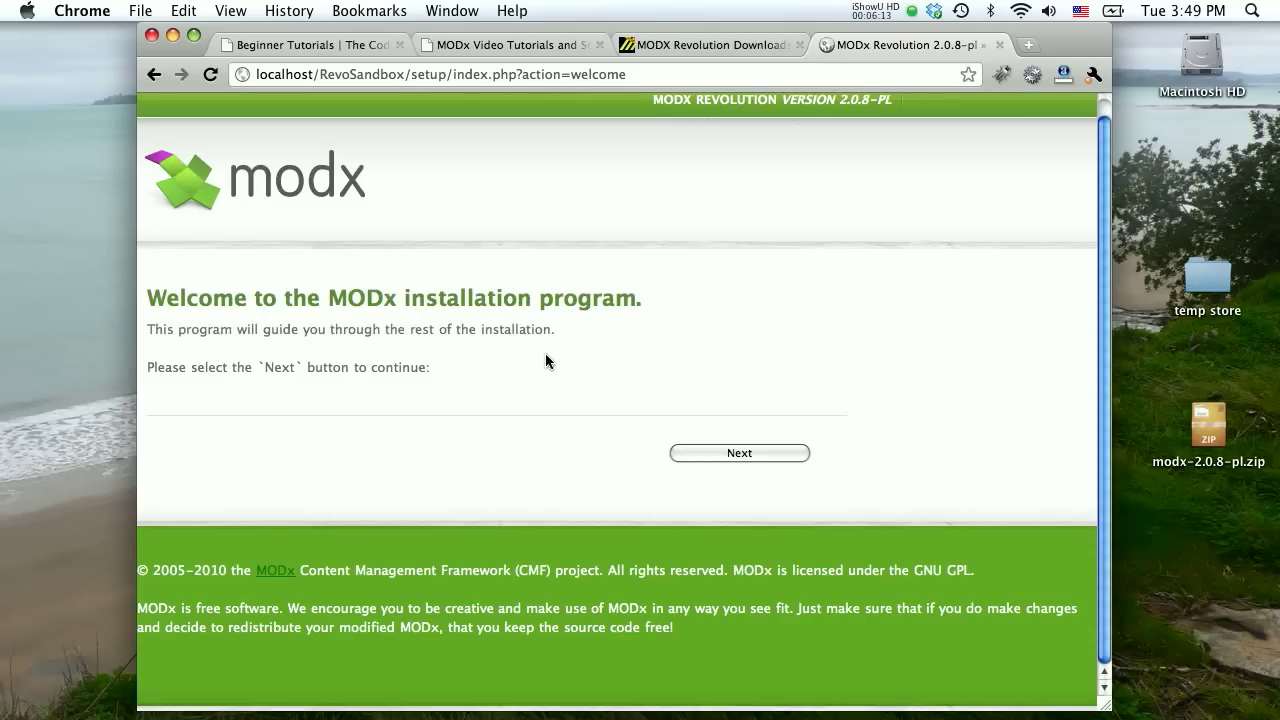
Continue past the welcome page and accept New Installation with permissions 0755/0644.
left_click(706, 454)
scroll(619, 304, "down", 1)
scroll(619, 298, "down", 5)
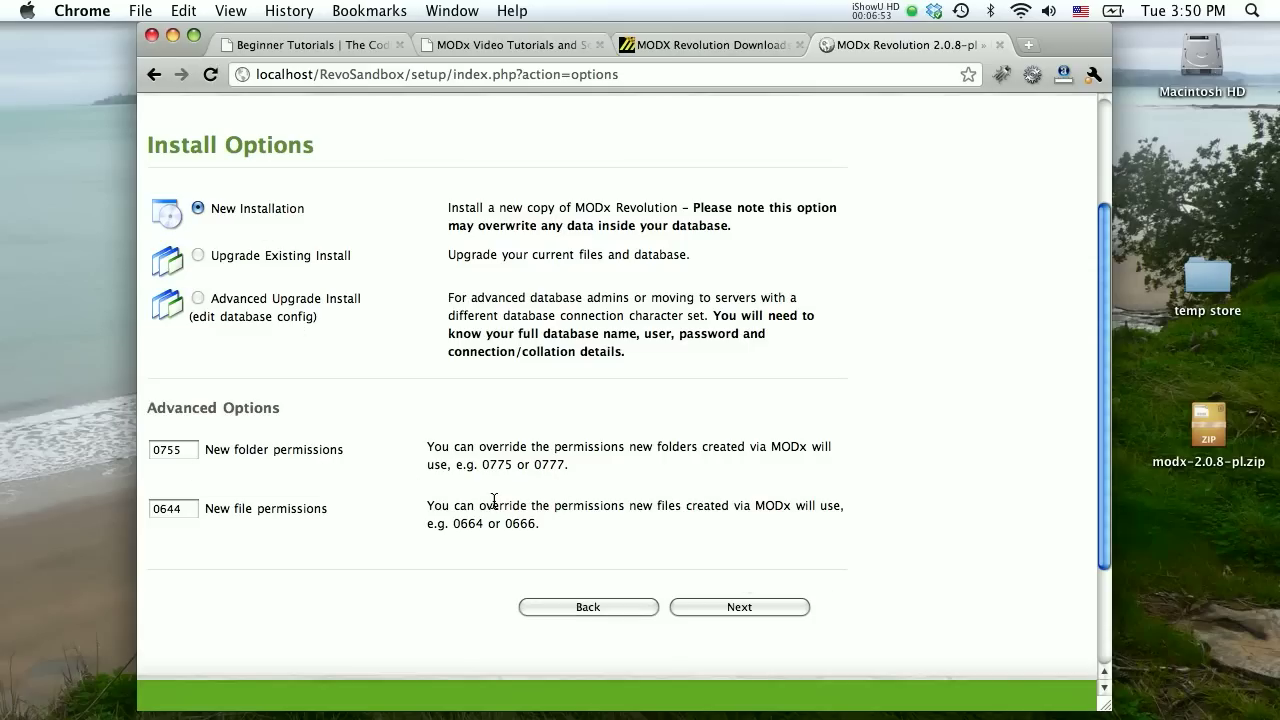
left_click(716, 610)
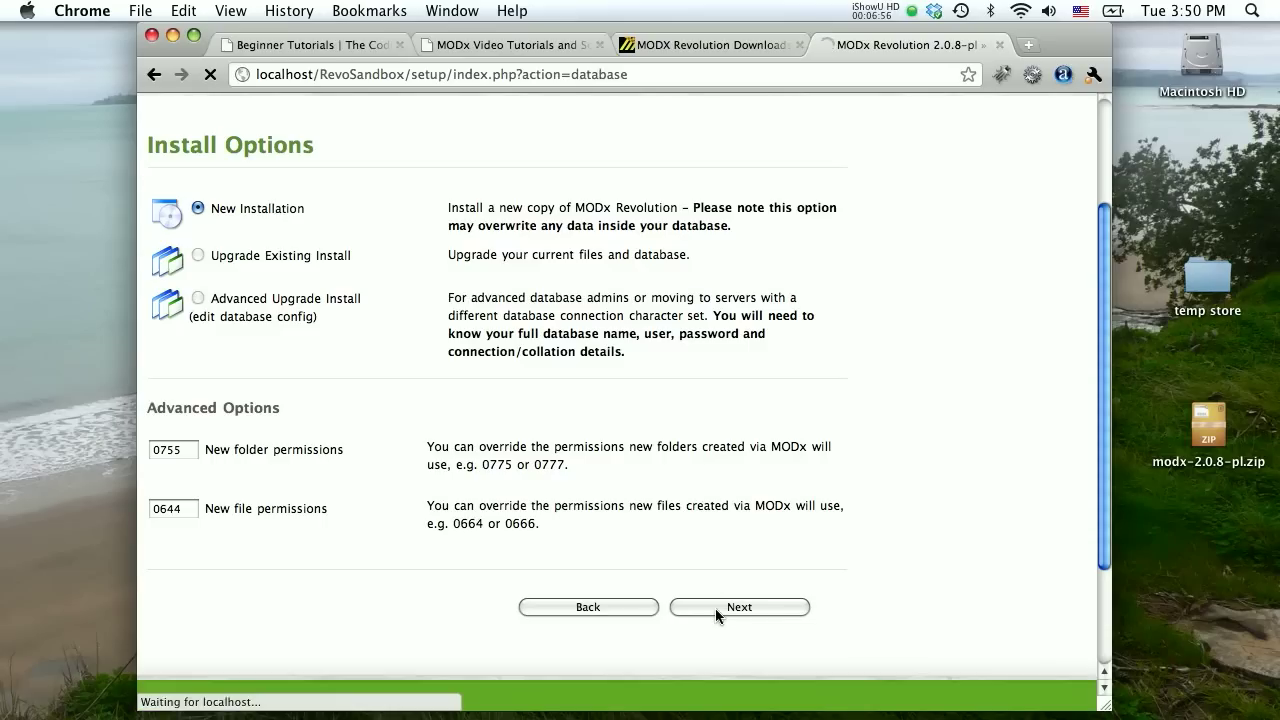
Fill in database login root and its password, and change the database name to revosandbox.
scroll(585, 381, "down", 5)
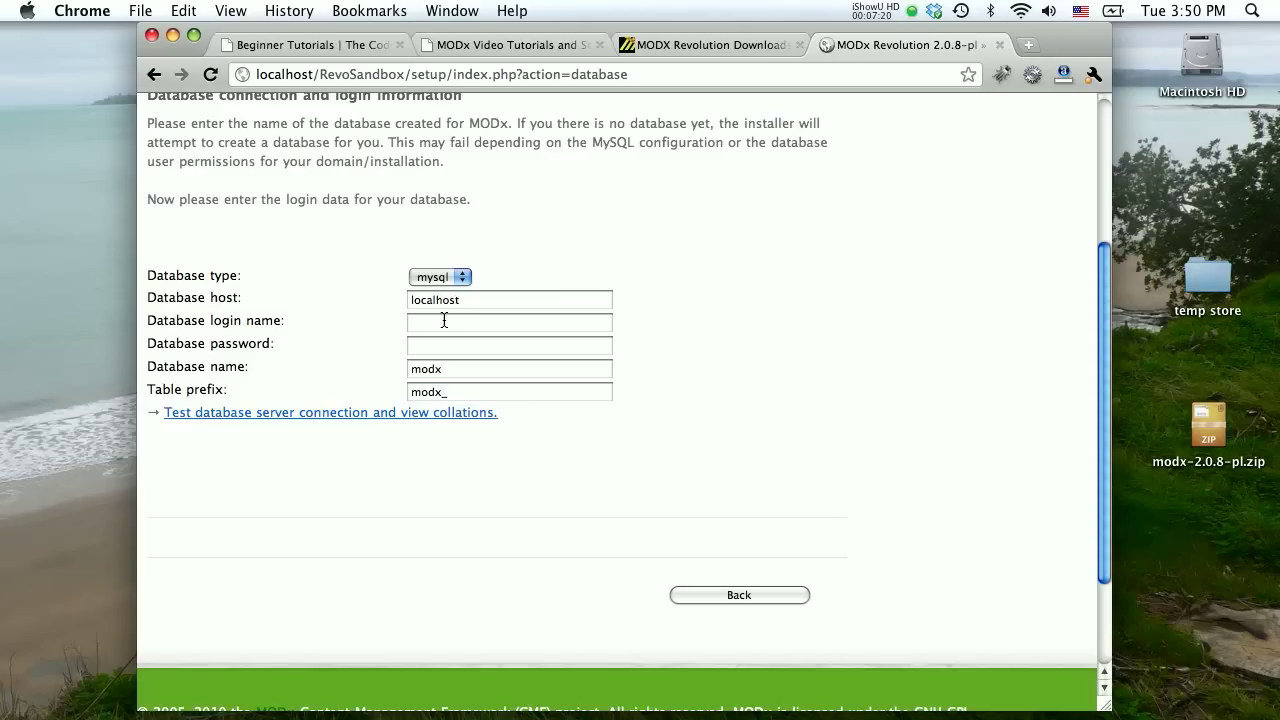
type("root")
key("Tab")
type("root")
left_click_drag(451, 368, 360, 385)
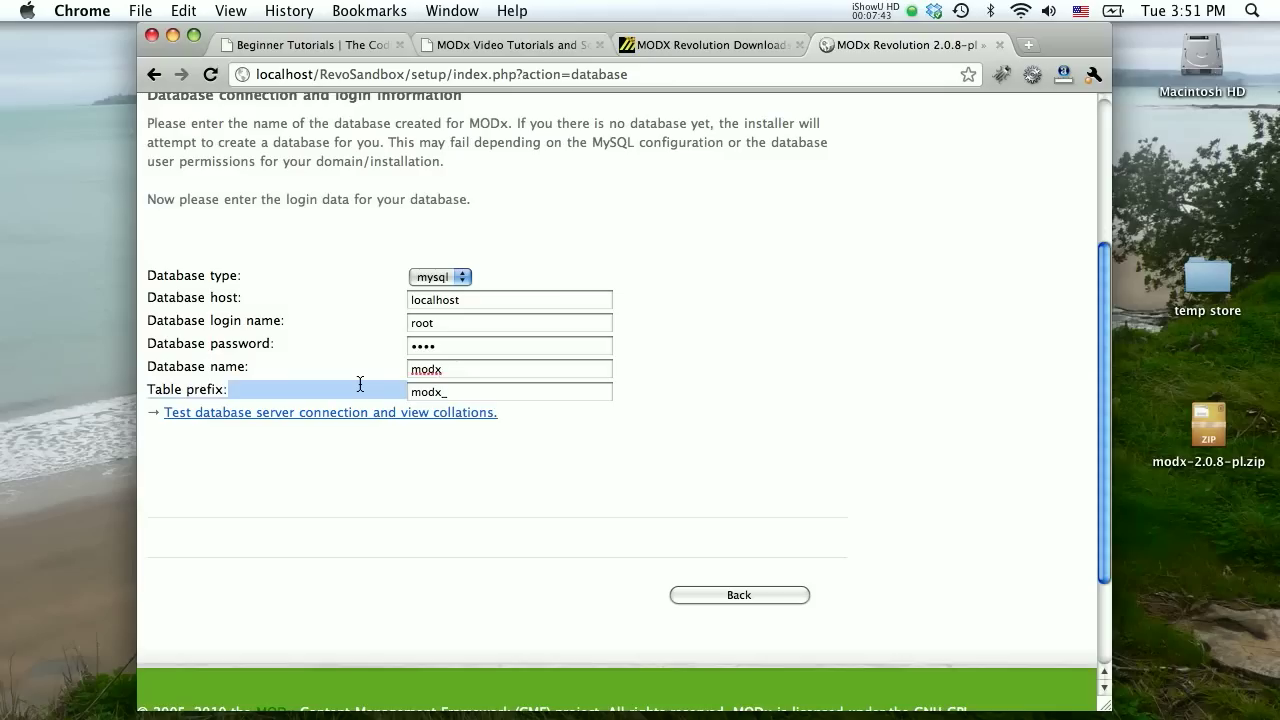
double_click(422, 372)
type("re")
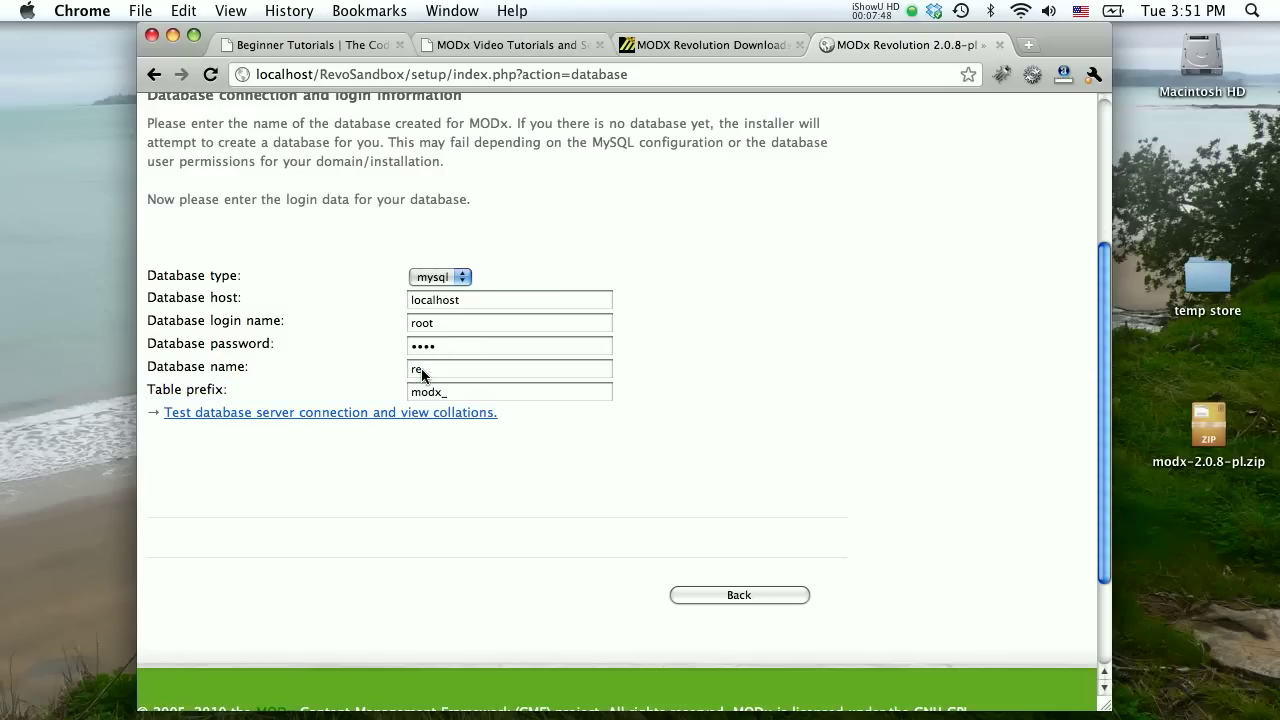
type("vosandbox")
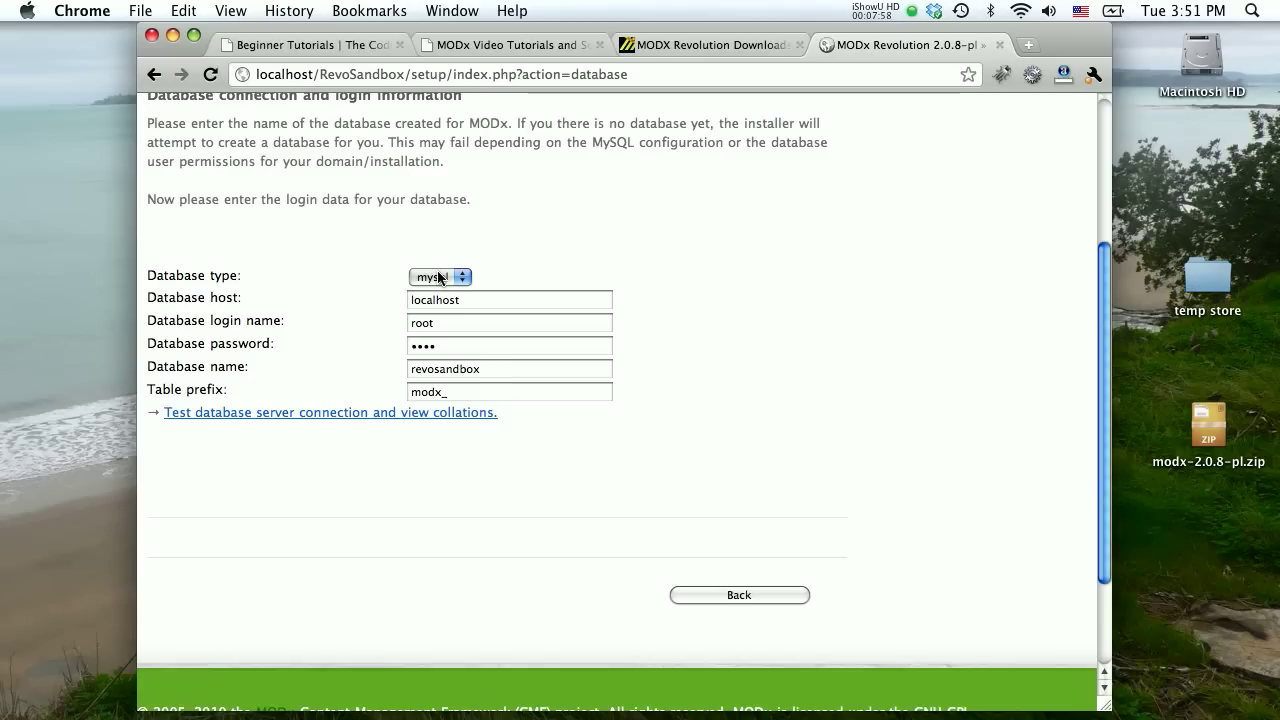
scroll(441, 527, "up", 1)
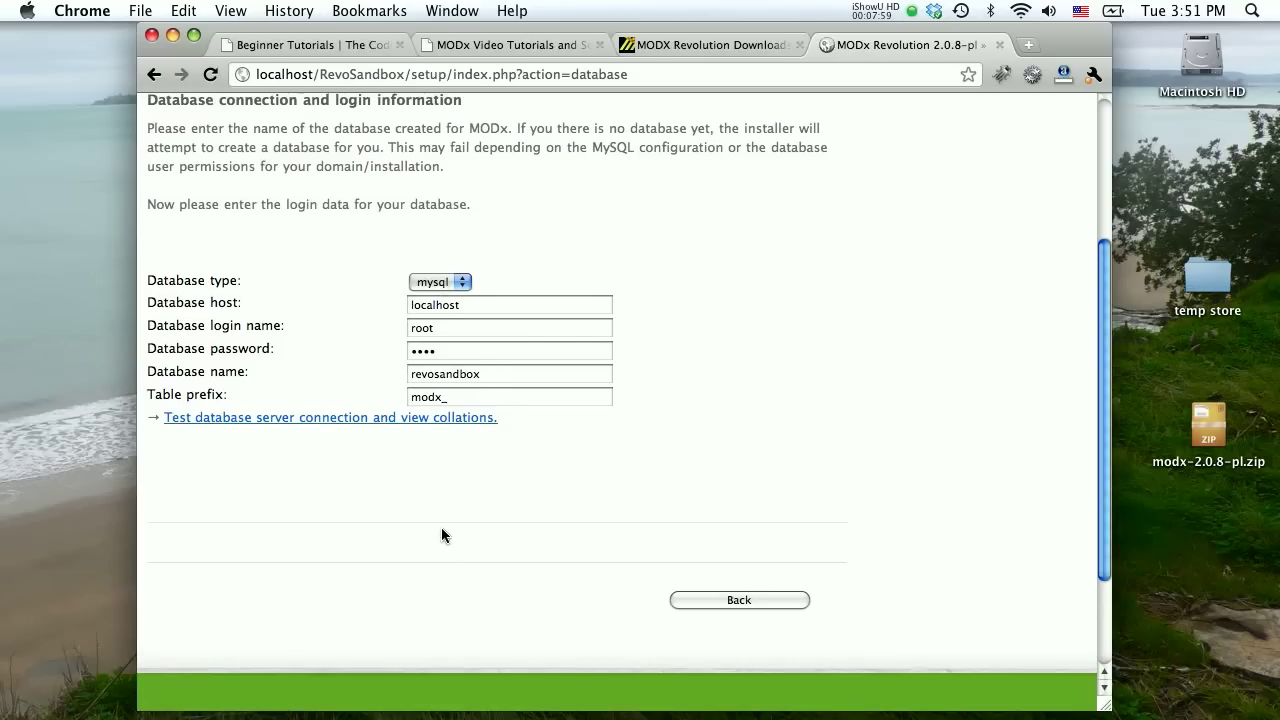
Test the database server connection.
left_click(368, 420)
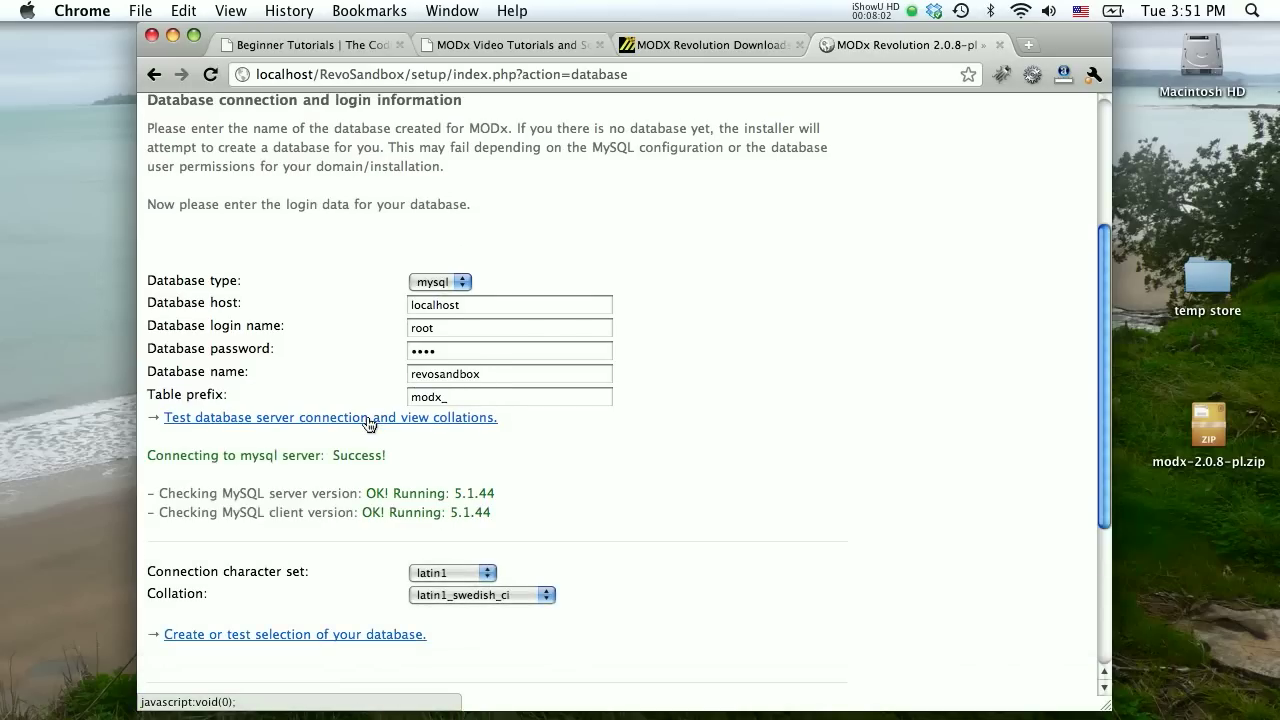
scroll(660, 407, "down", 3)
scroll(659, 407, "down", 1)
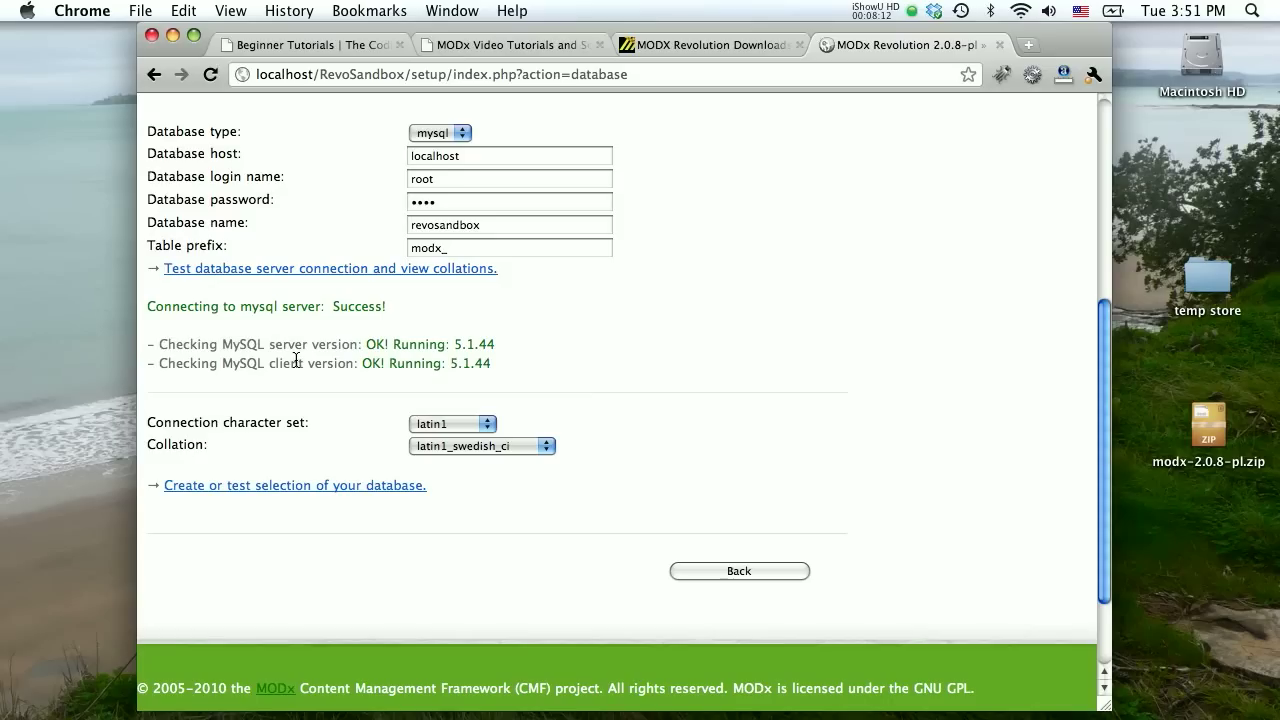
Set character set utf8 and collation utf8_general_ci, then test the database again.
left_click(419, 425)
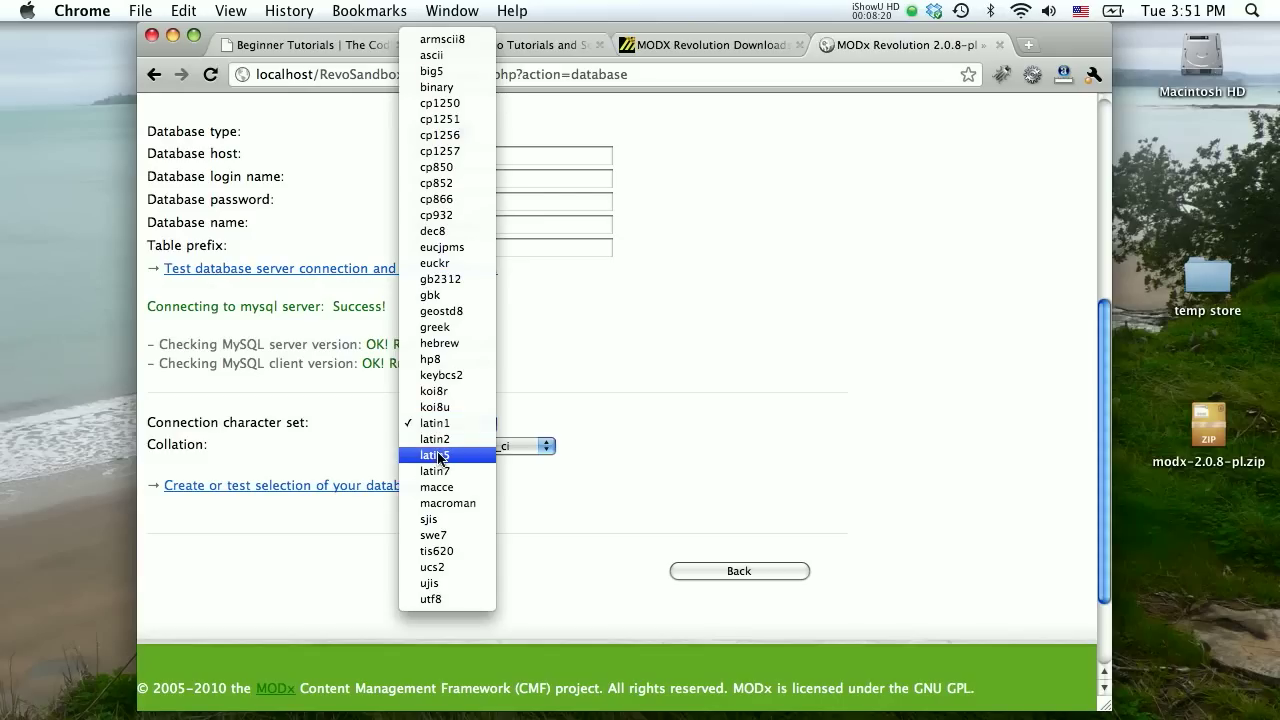
left_click(446, 599)
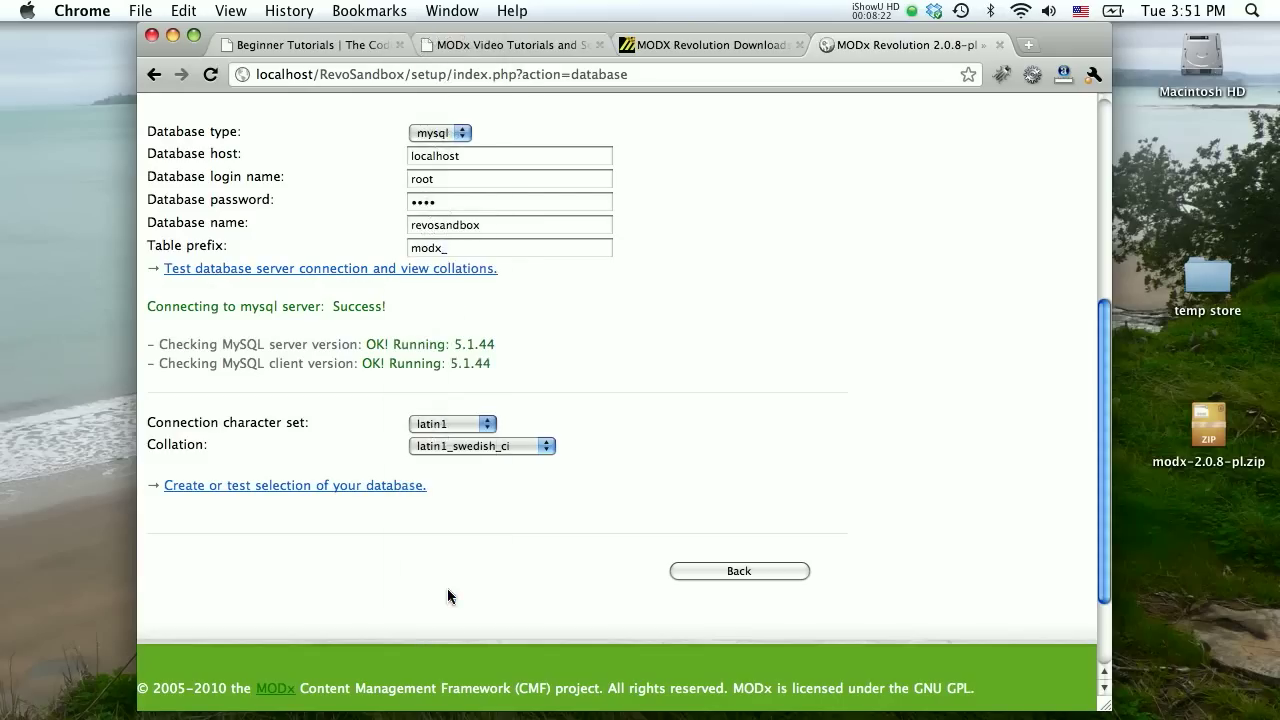
left_click(469, 450)
scroll(478, 575, "down", 5)
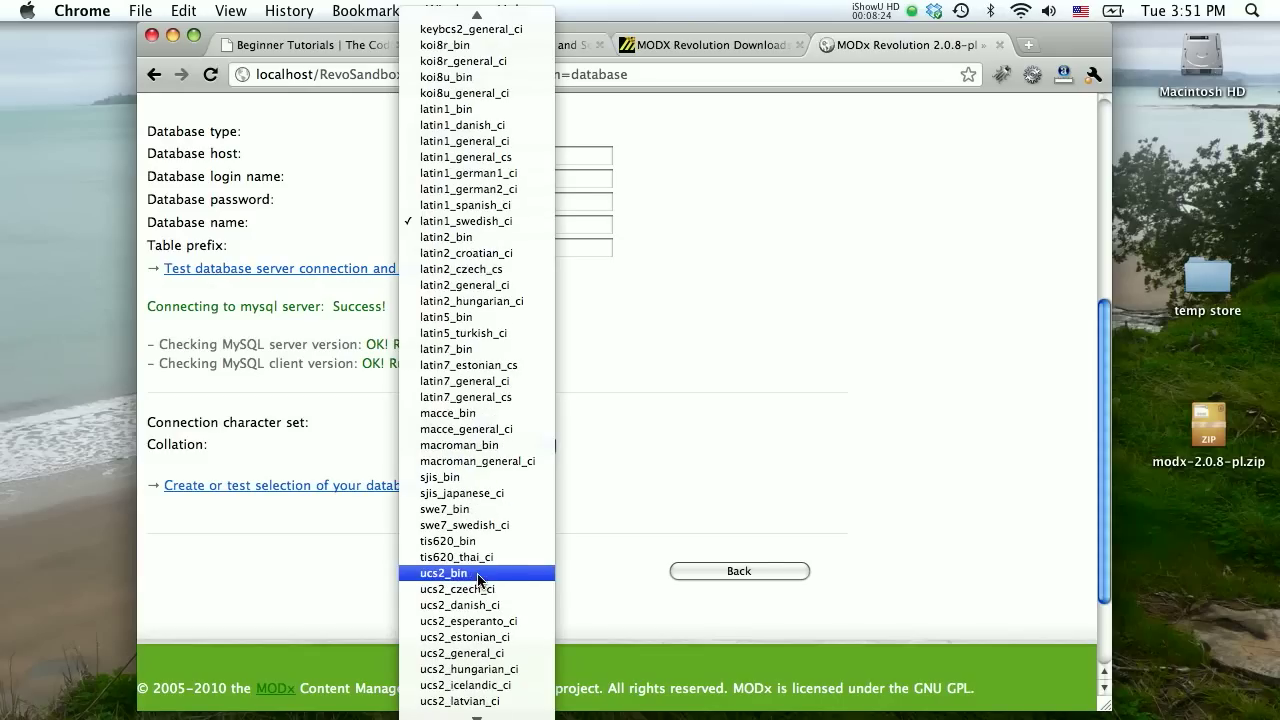
scroll(478, 578, "down", 4)
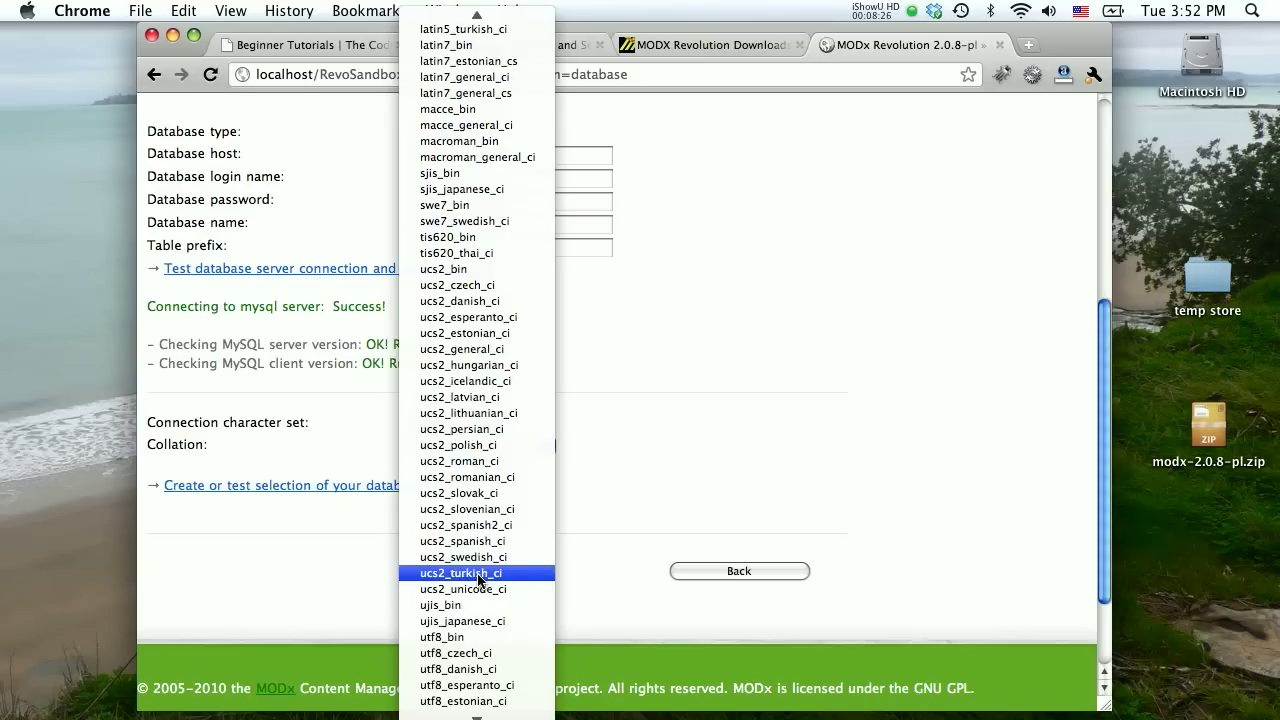
scroll(478, 576, "down", 3)
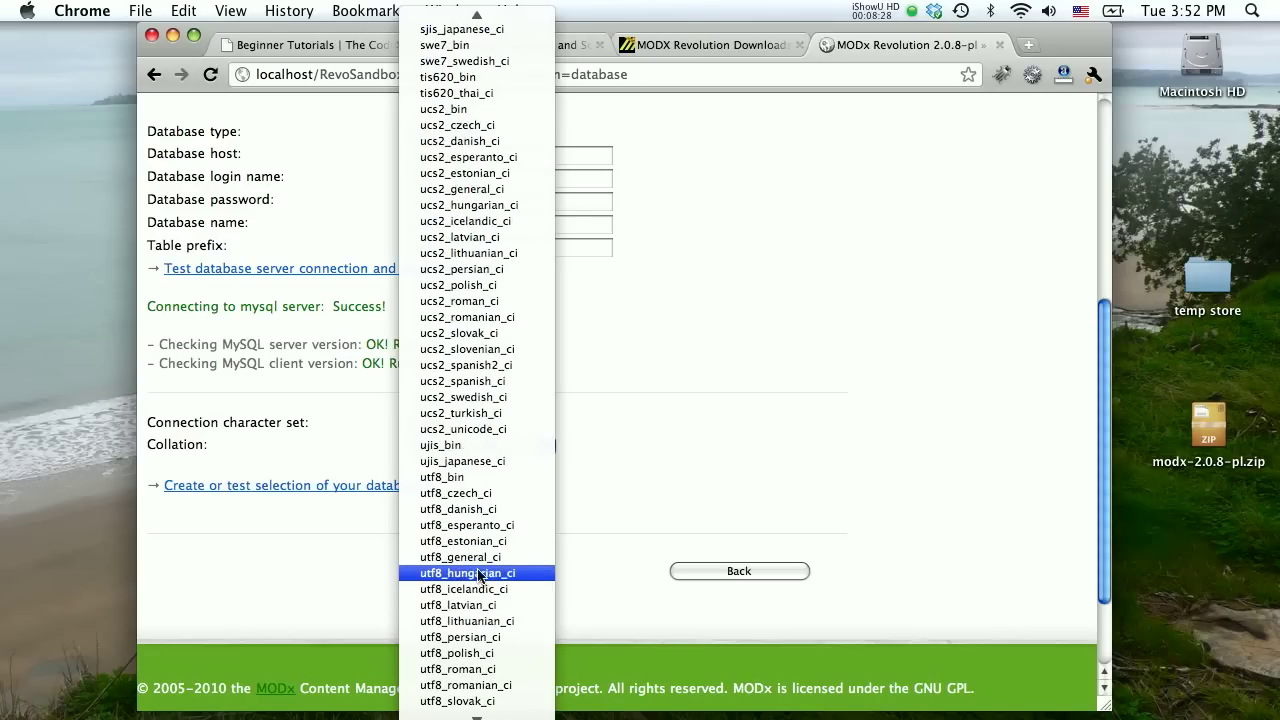
left_click(481, 557)
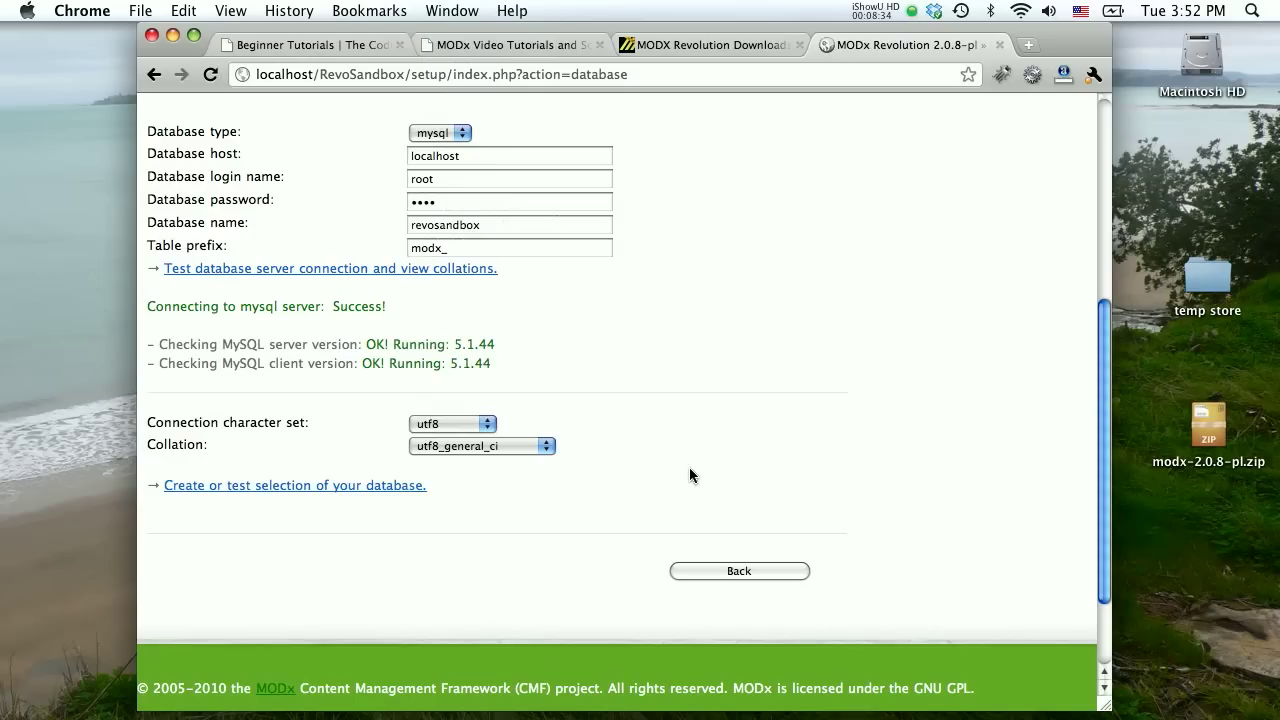
left_click(332, 487)
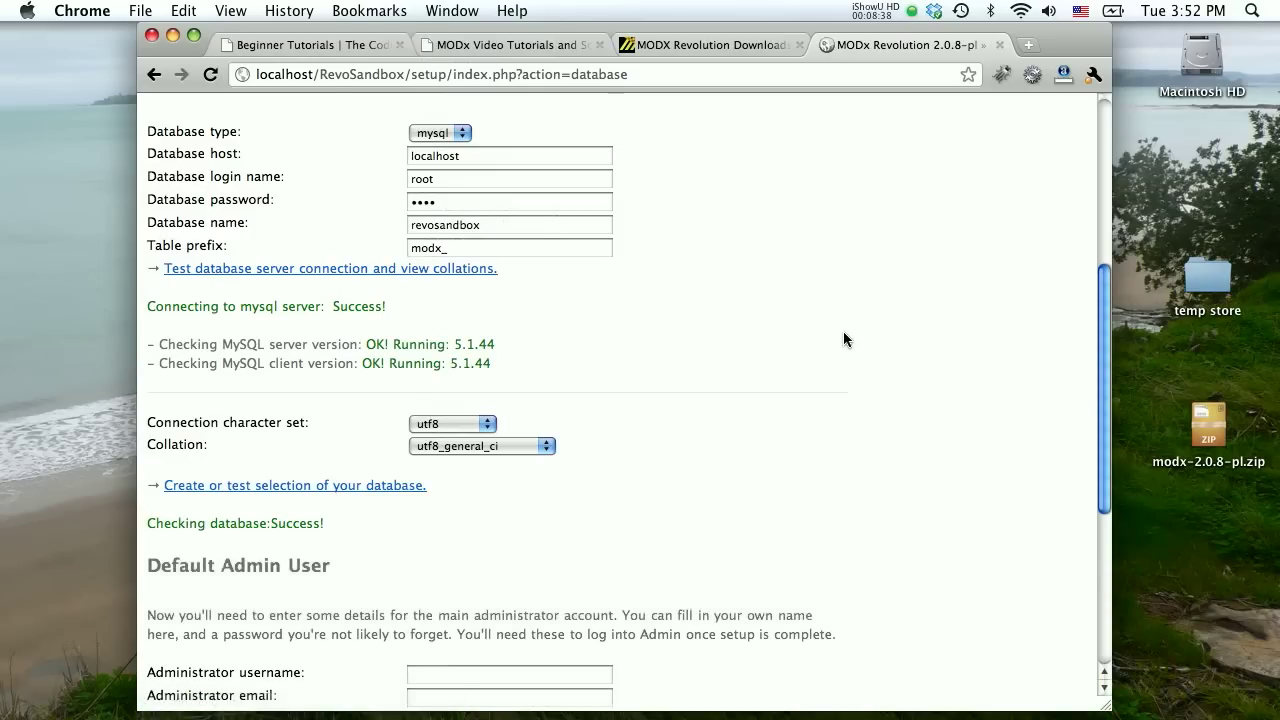
Enter the administrator username and email address in the Default Admin User form.
scroll(843, 339, "down", 5)
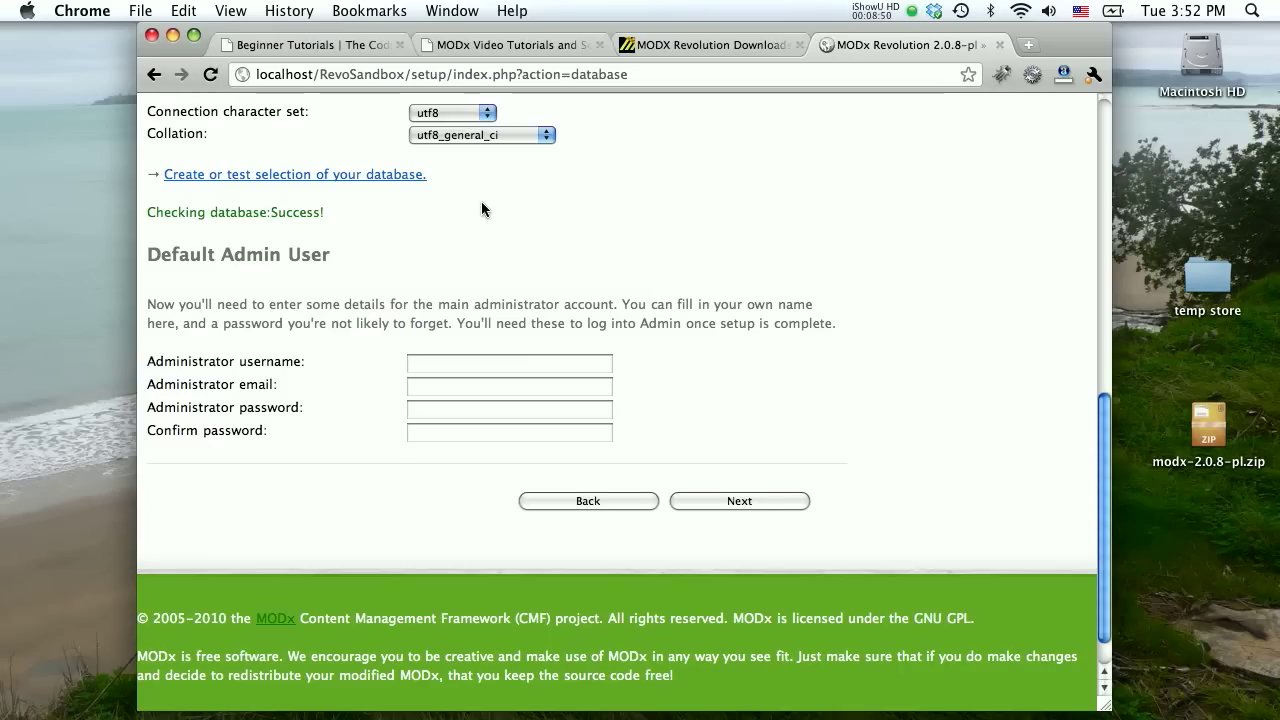
scroll(481, 203, "down", 1)
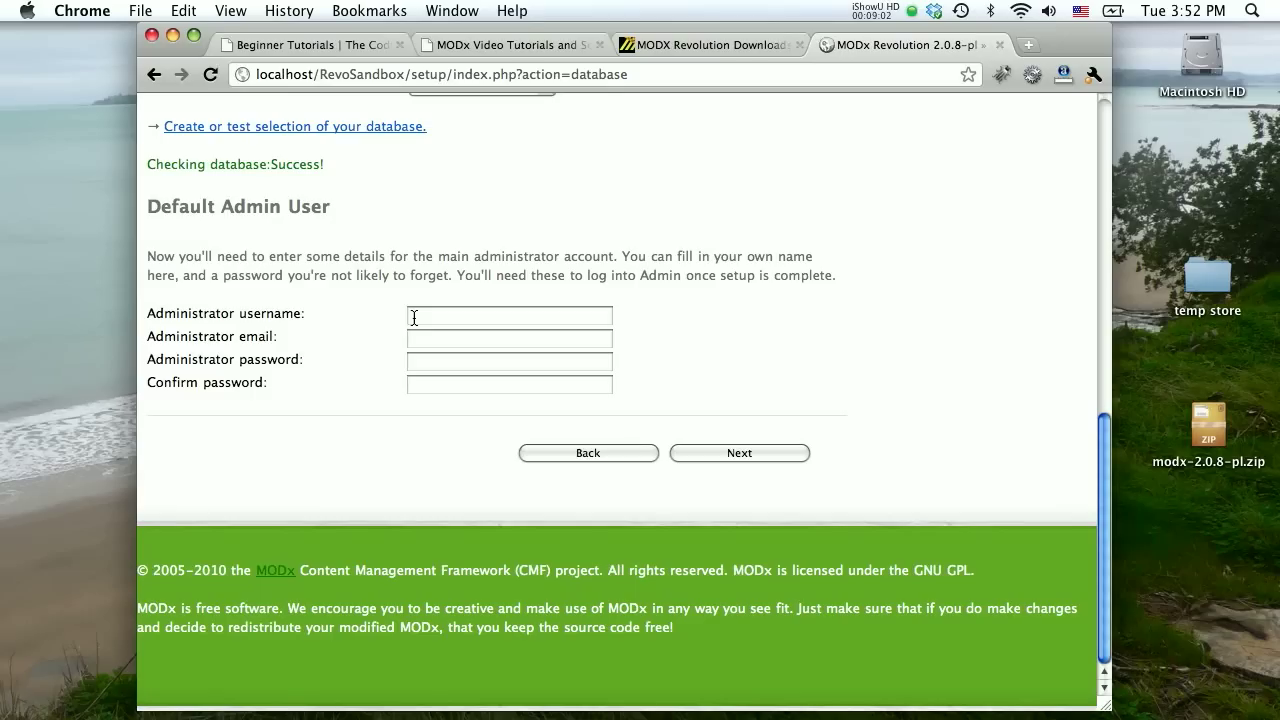
left_click(413, 317)
type("admi")
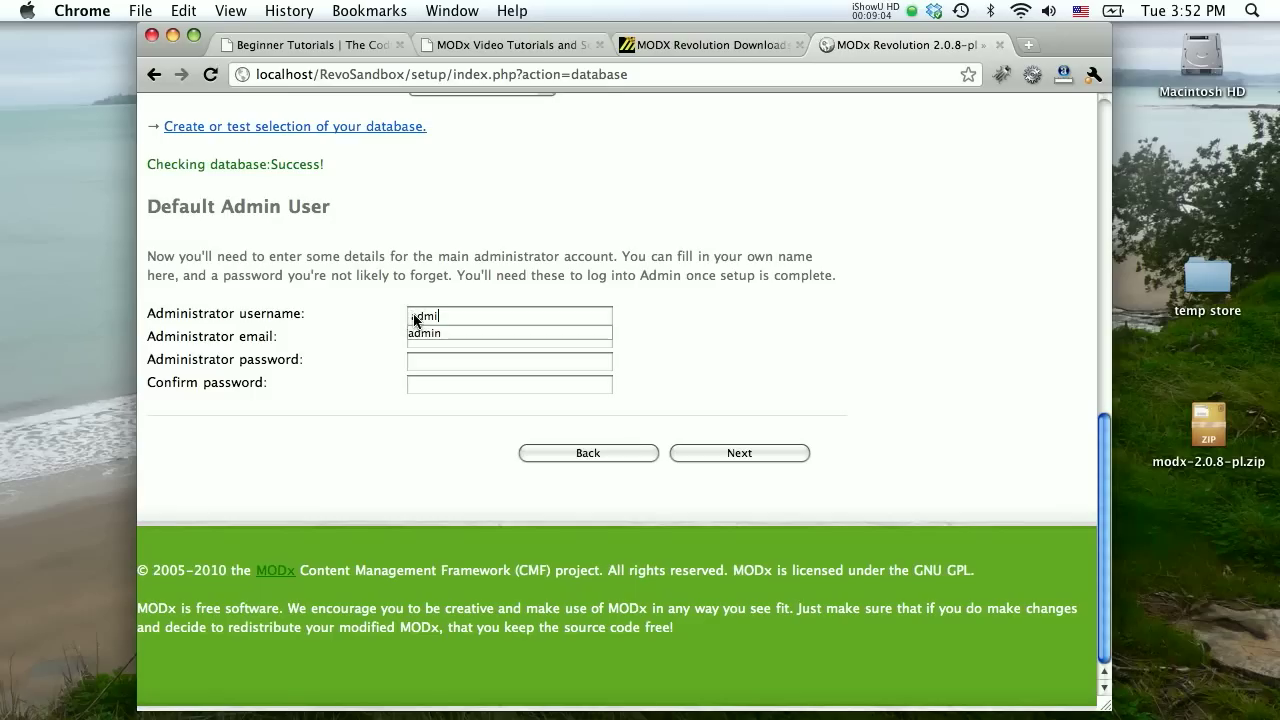
key("BackSpace")
key("BackSpace")
key("BackSpace")
key("BackSpace")
type("mary")
key("Escape")
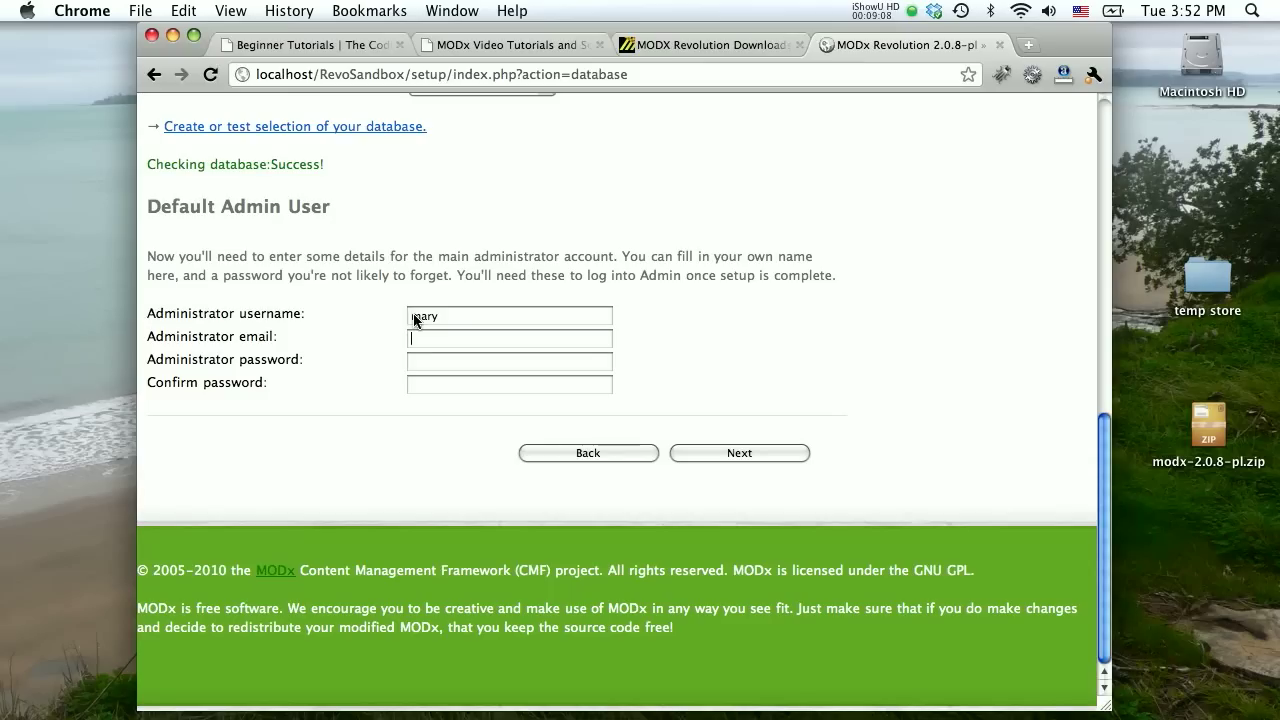
Enter the administrator password and its confirmation, then submit the admin details.
left_click(444, 361)
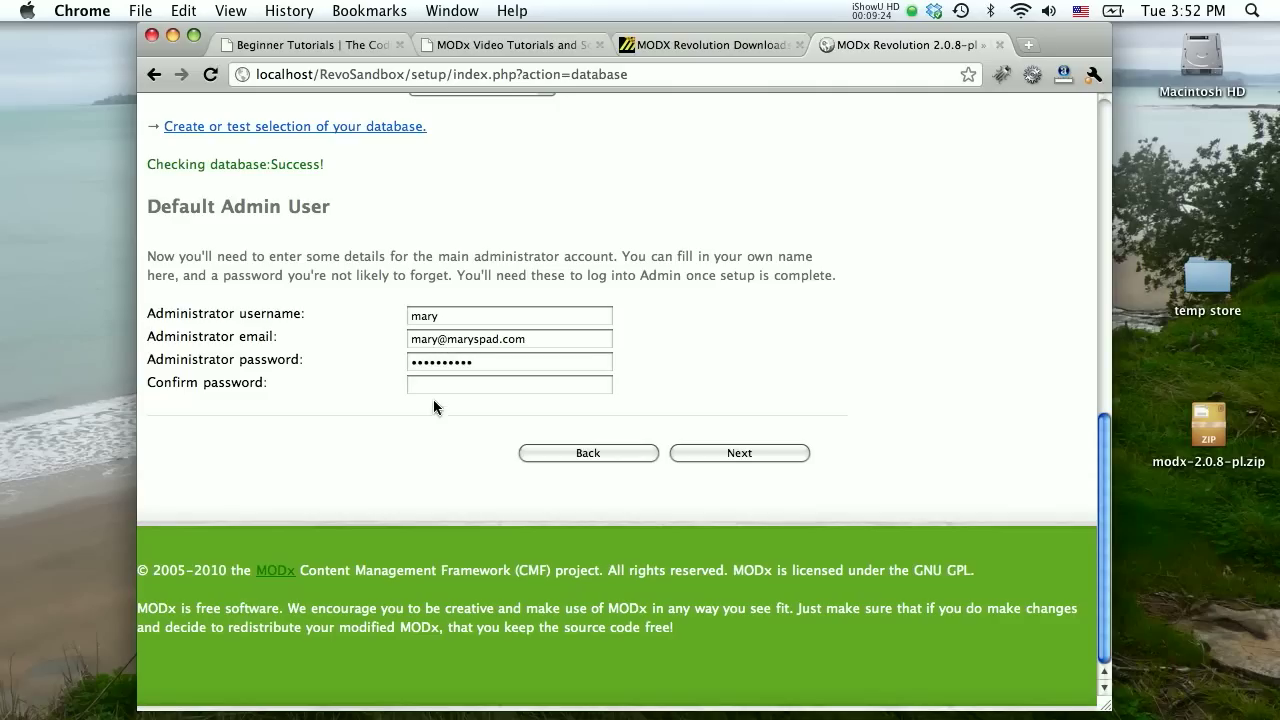
left_click(424, 383)
left_click(727, 457)
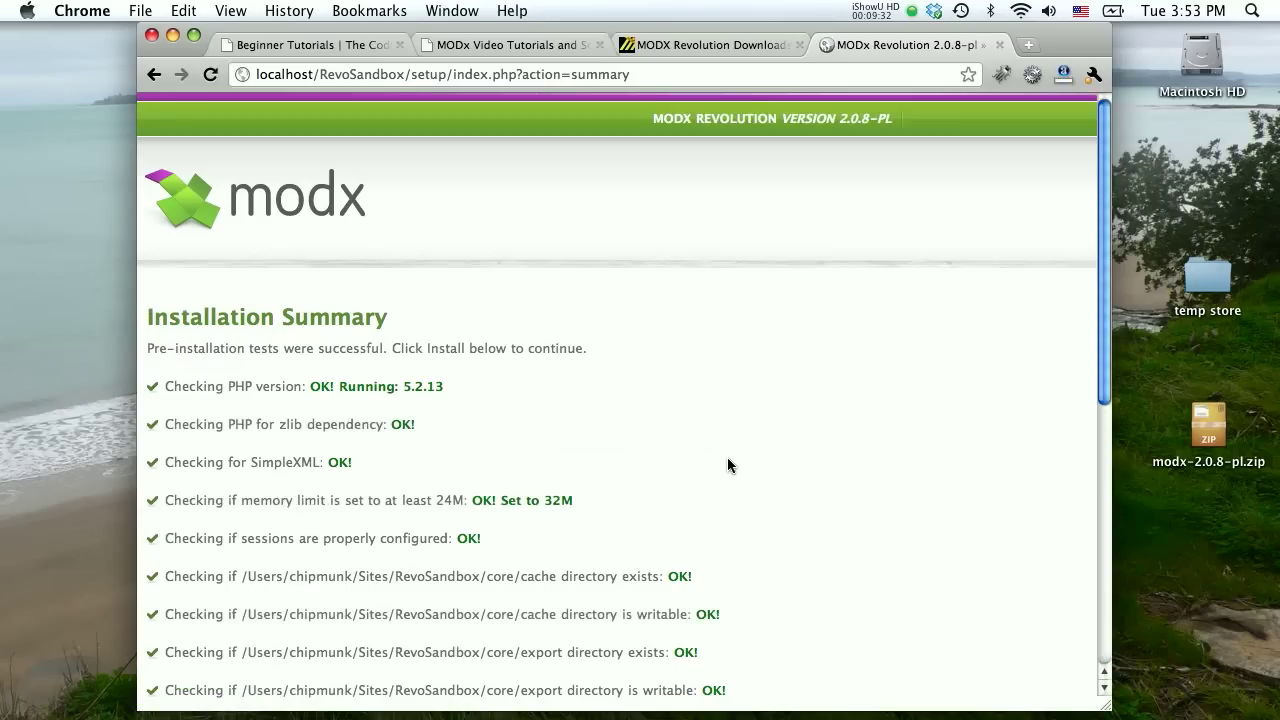
Review the Installation Summary checks, start the install, and switch to the Coding Pad tab.
scroll(723, 377, "down", 2)
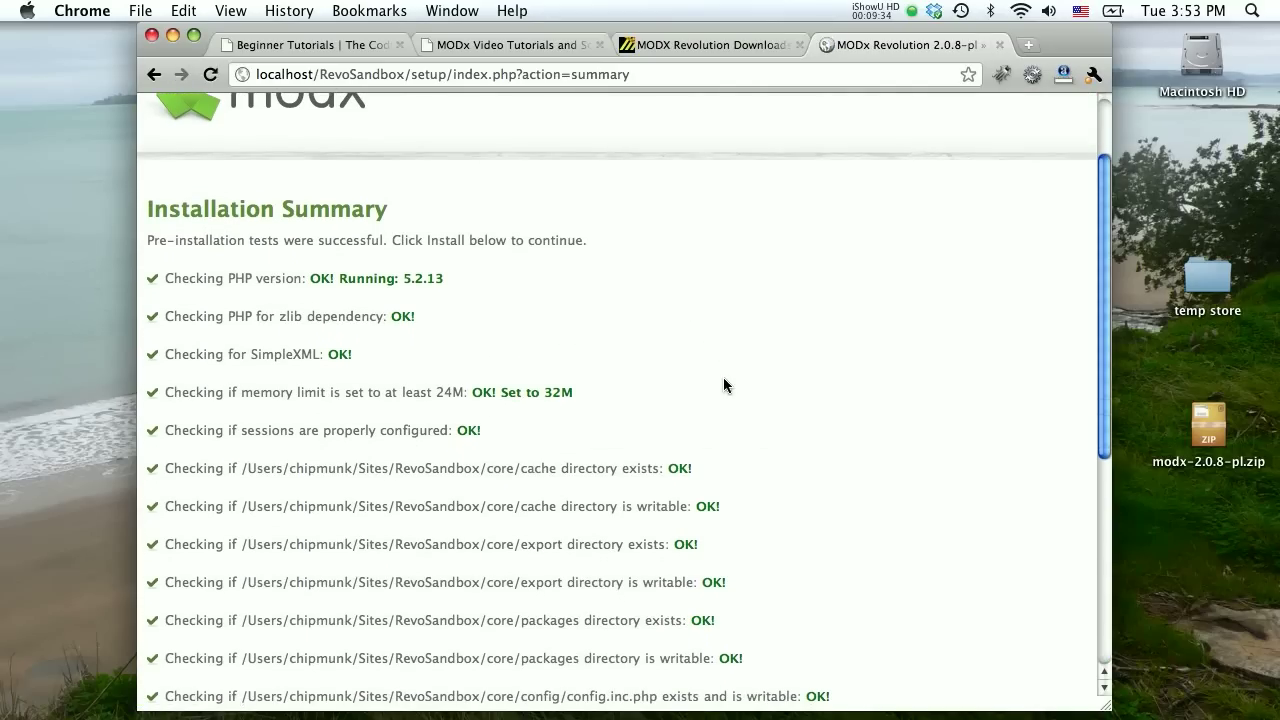
scroll(724, 380, "down", 3)
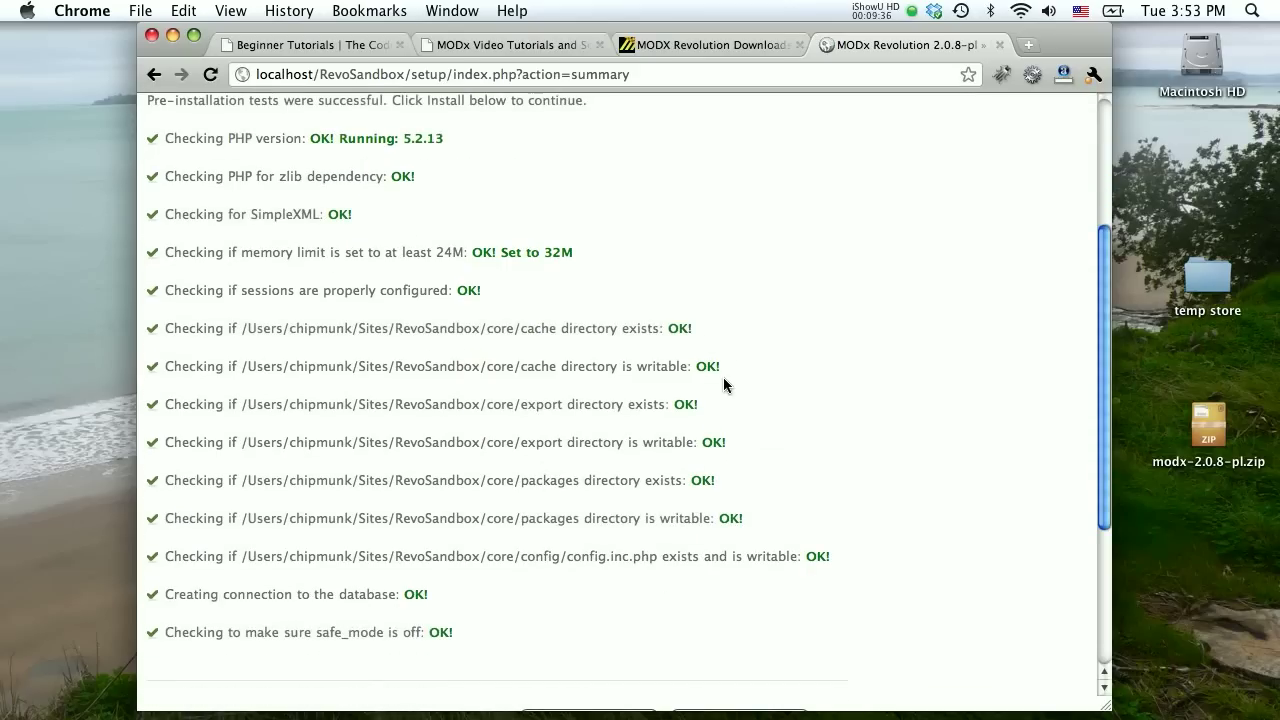
scroll(687, 293, "down", 4)
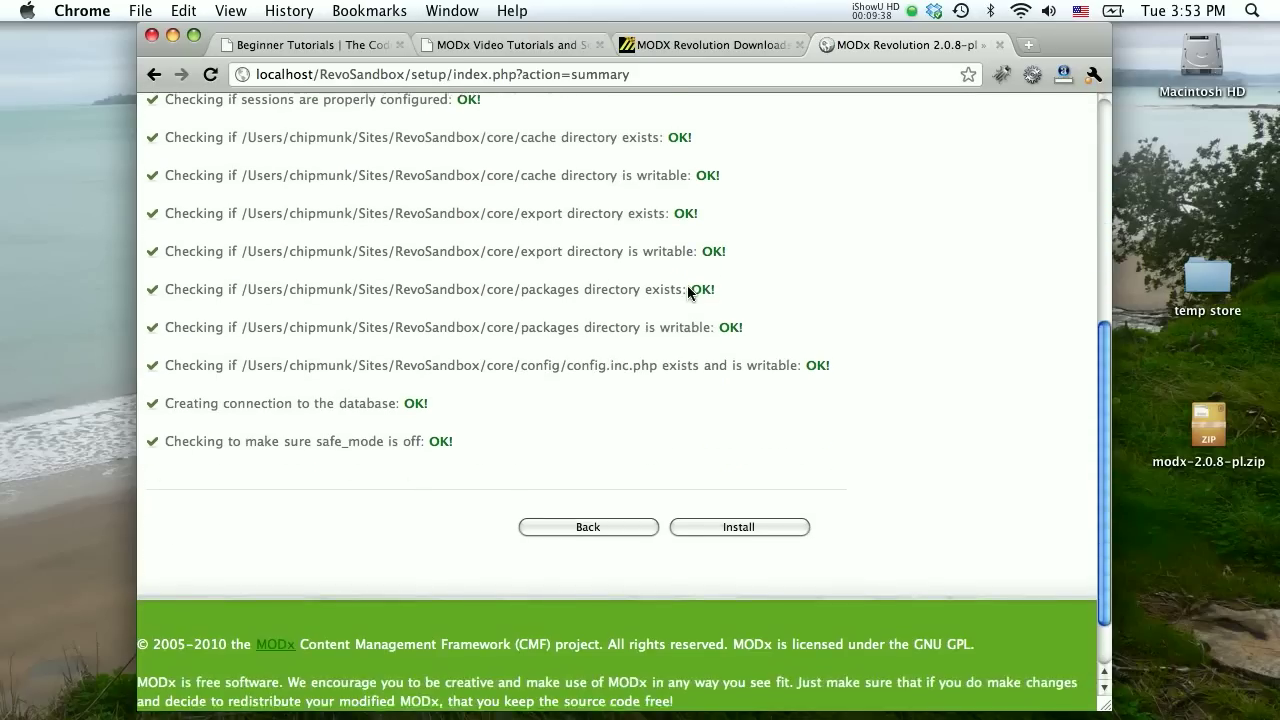
scroll(634, 292, "up", 3)
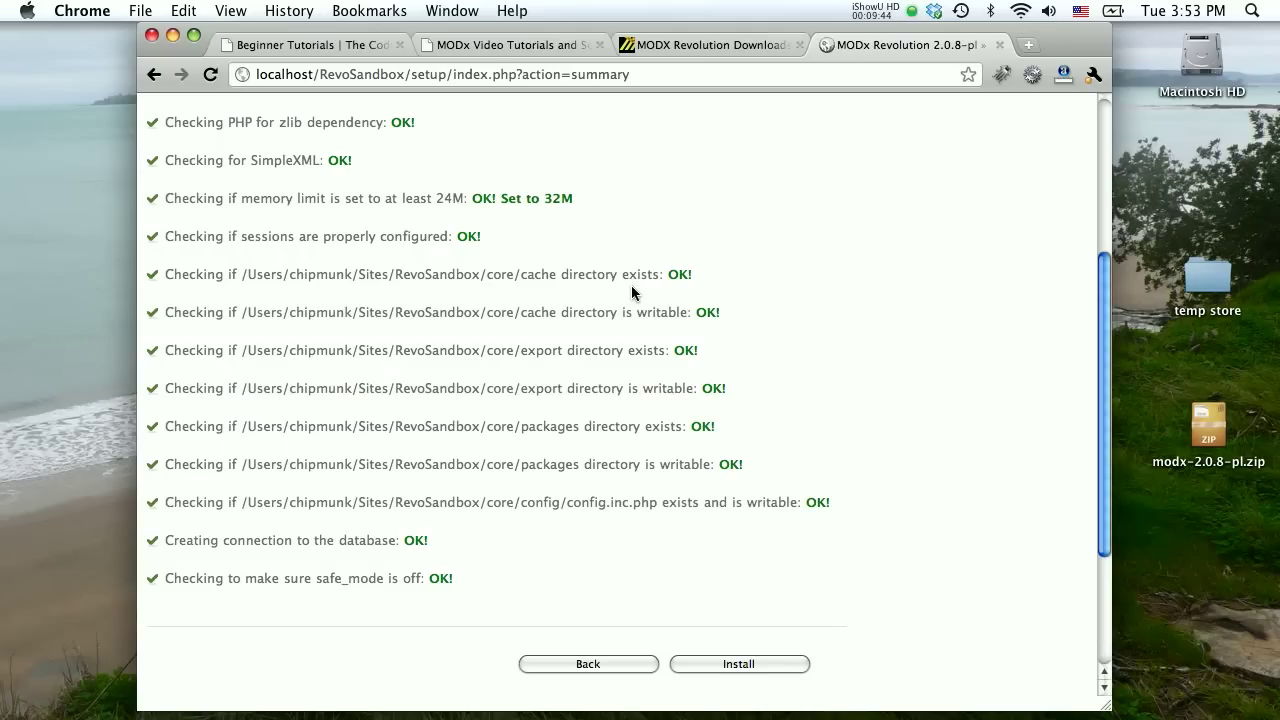
scroll(632, 290, "down", 2)
scroll(629, 286, "up", 5)
scroll(629, 286, "down", 5)
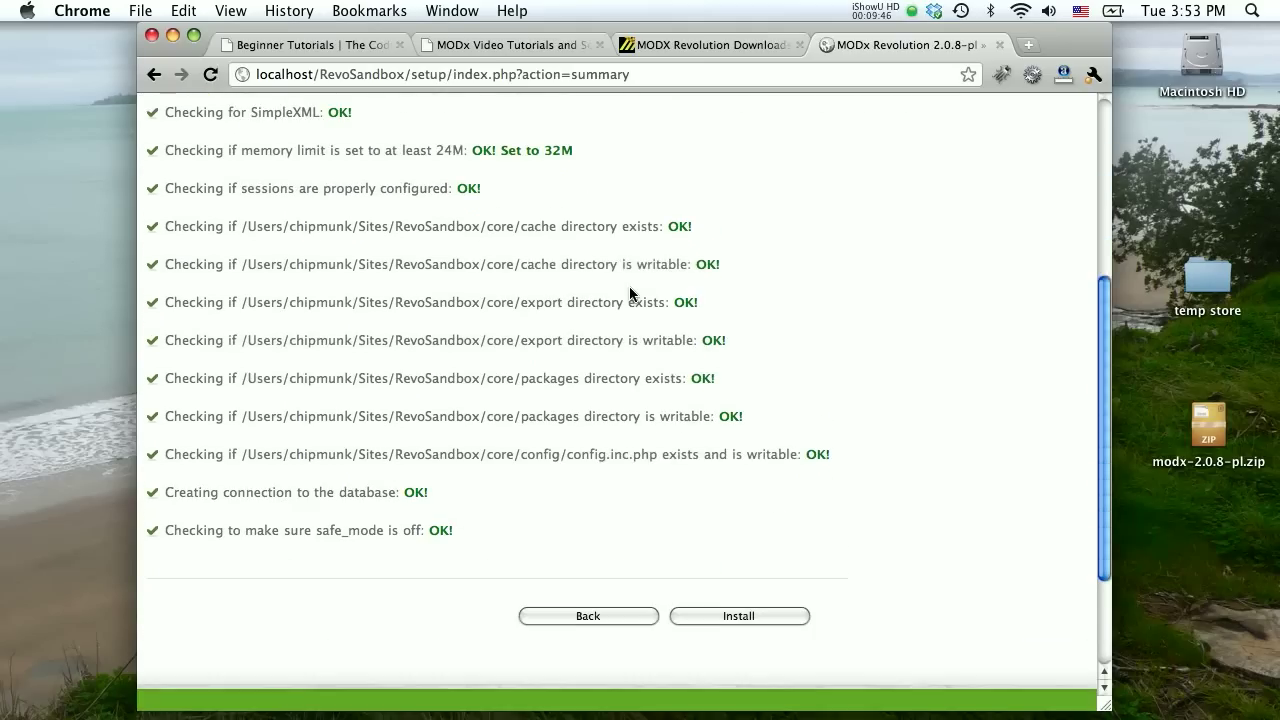
scroll(630, 290, "down", 1)
left_click(717, 591)
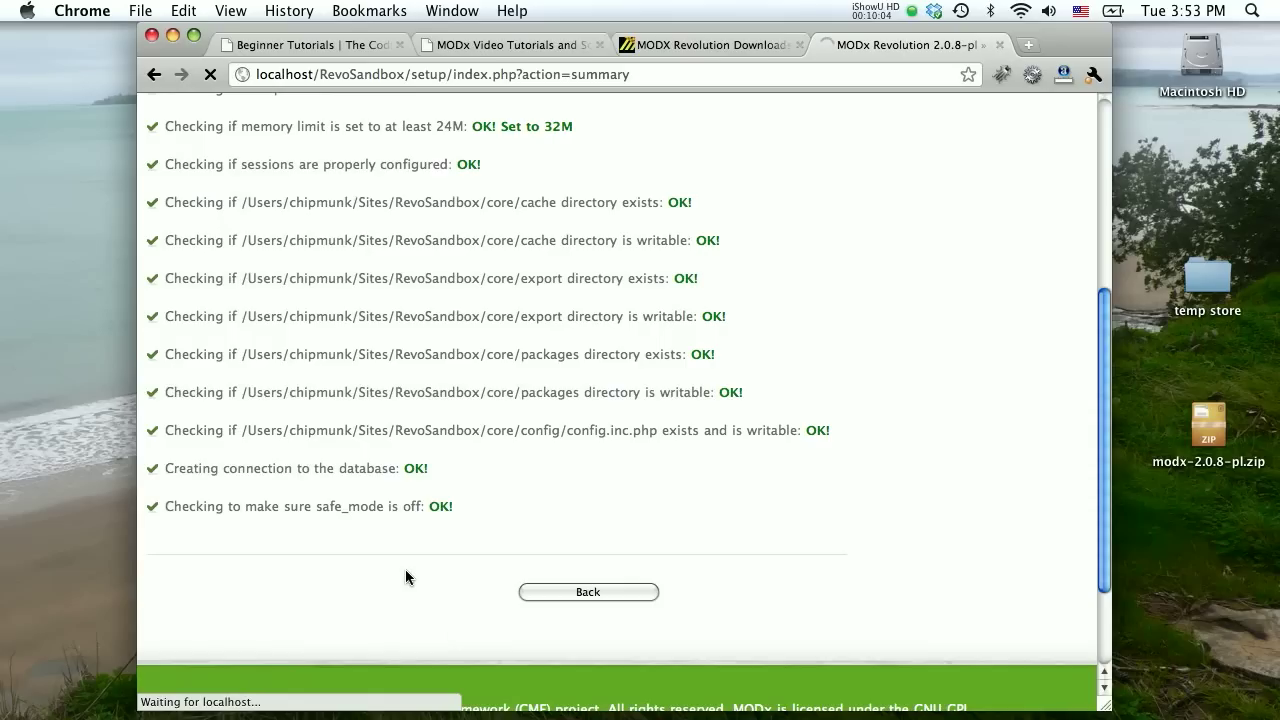
left_click(254, 46)
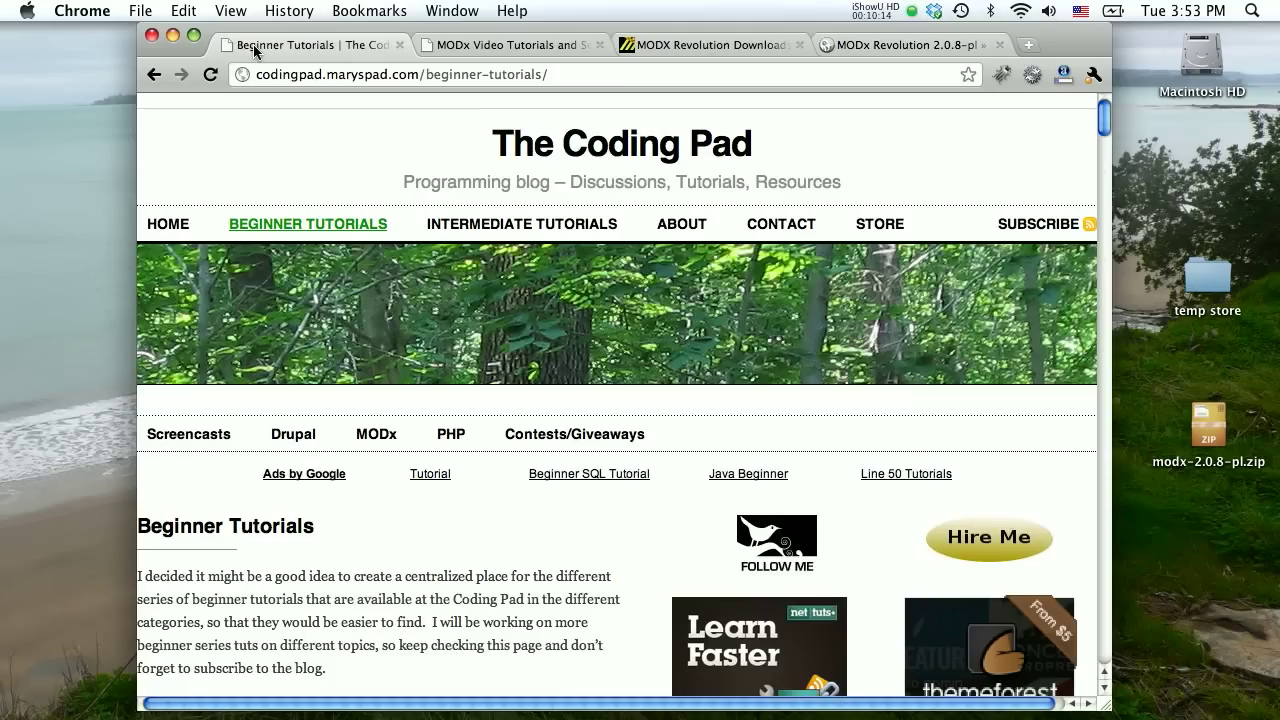
Browse the Coding Pad home and modx.com Learn pages, then return to the installer tab.
left_click(546, 145)
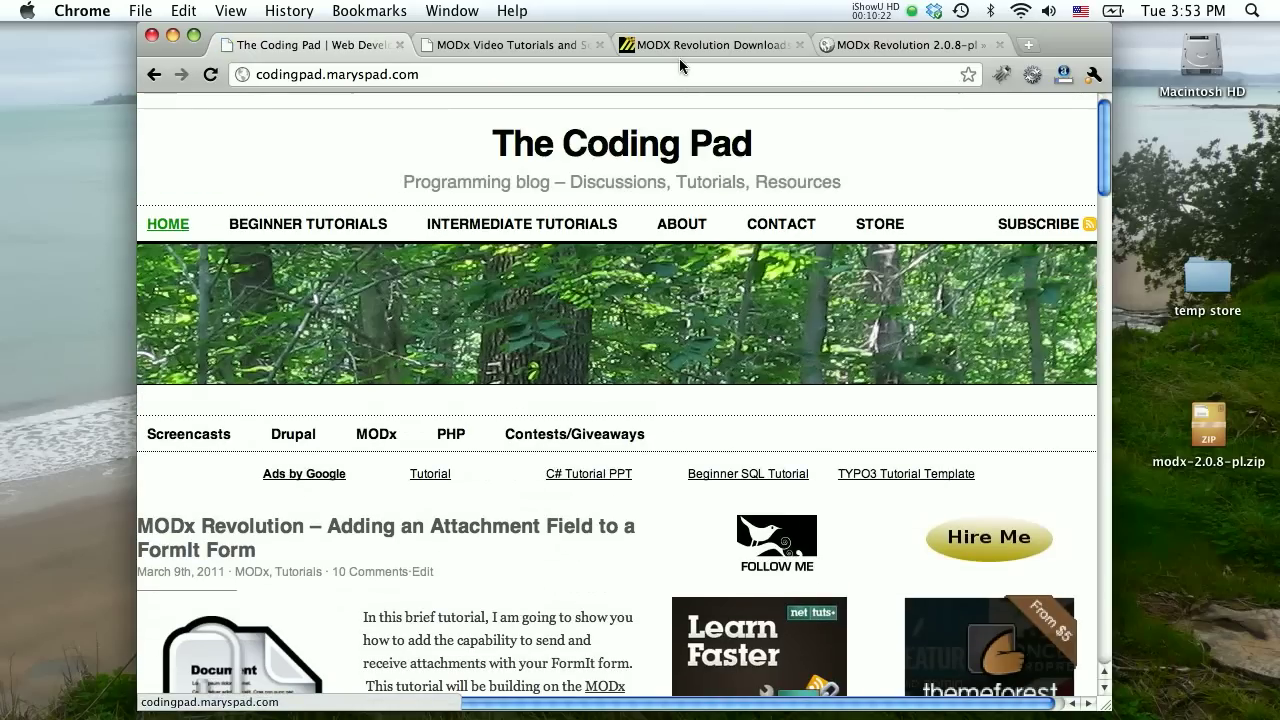
left_click(683, 50)
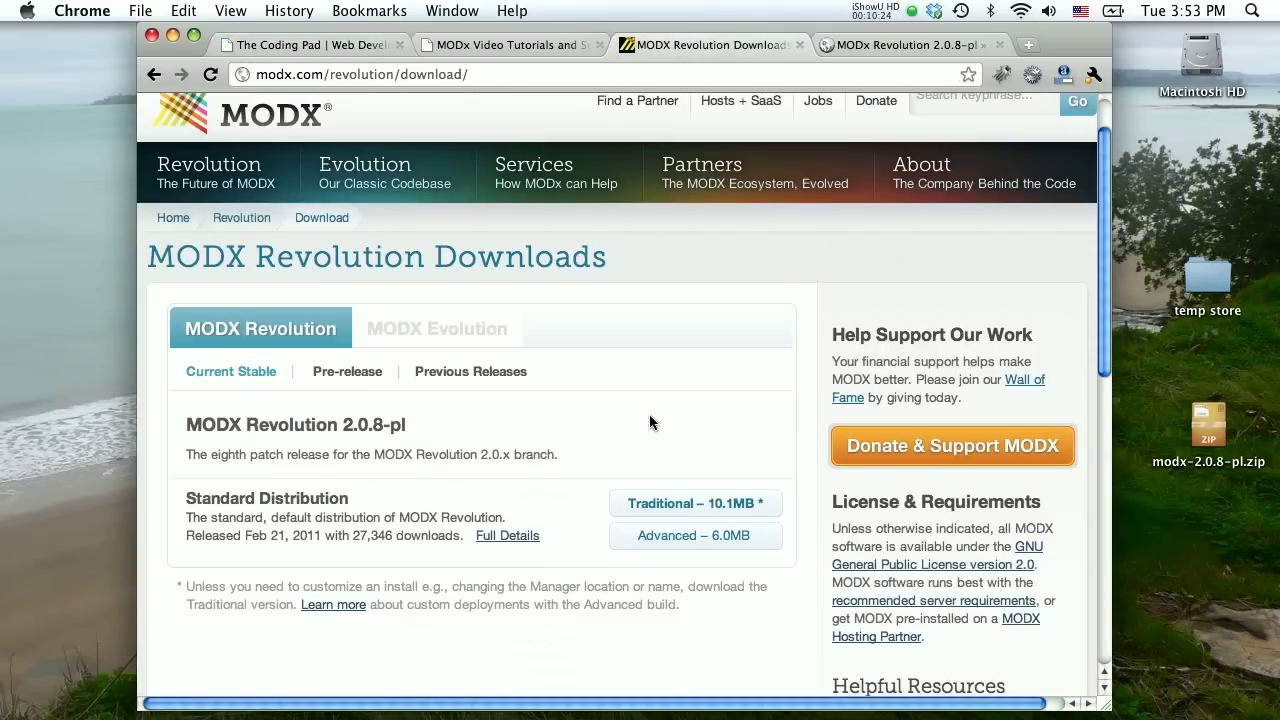
scroll(687, 380, "up", 2)
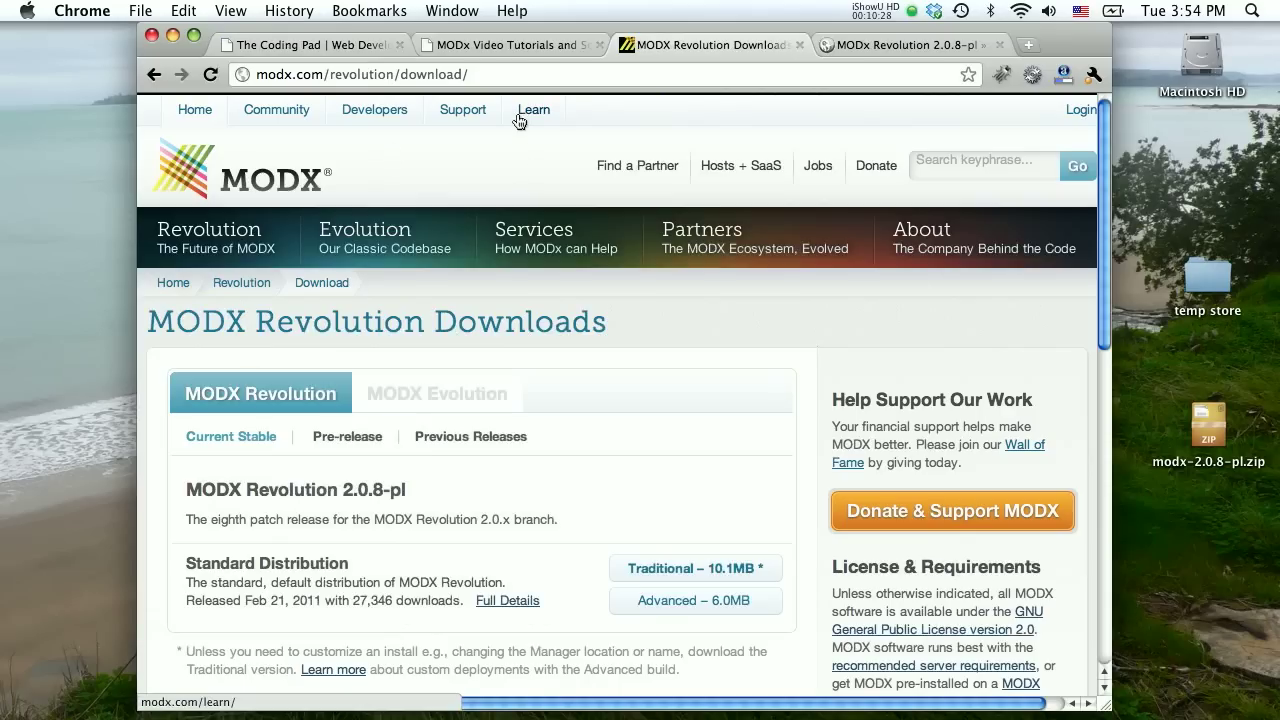
left_click(519, 114)
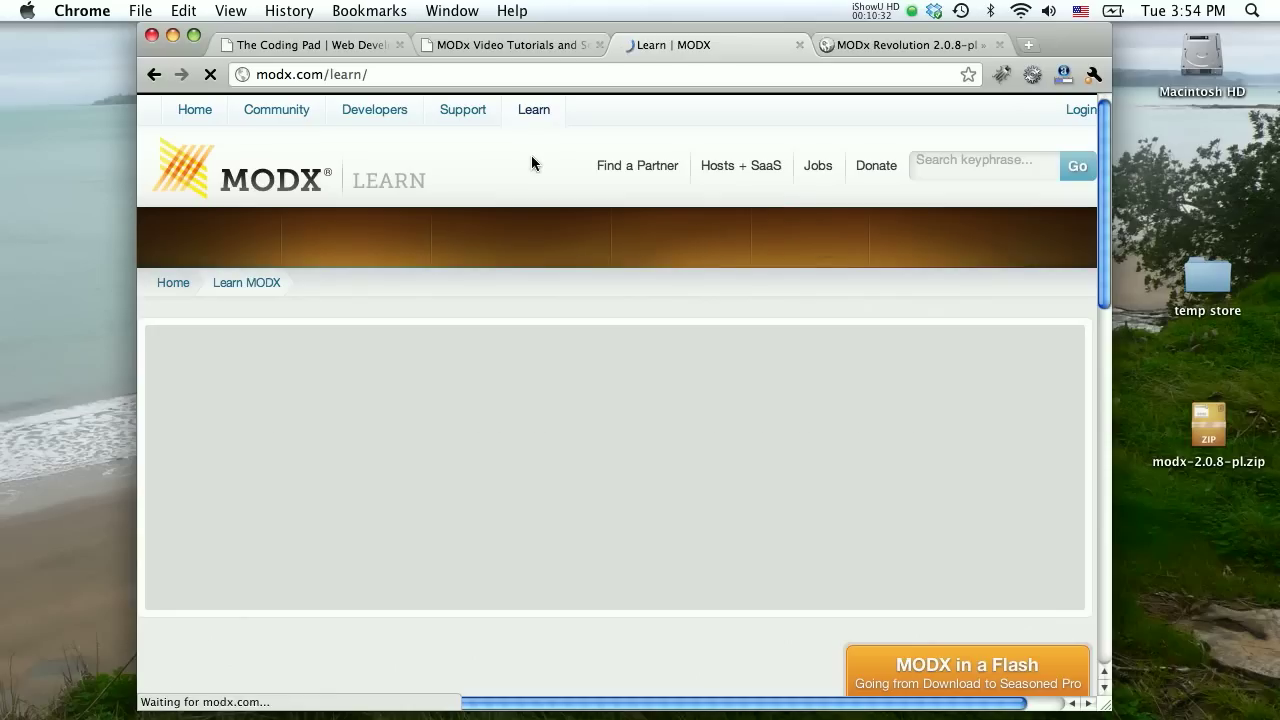
scroll(391, 342, "down", 2)
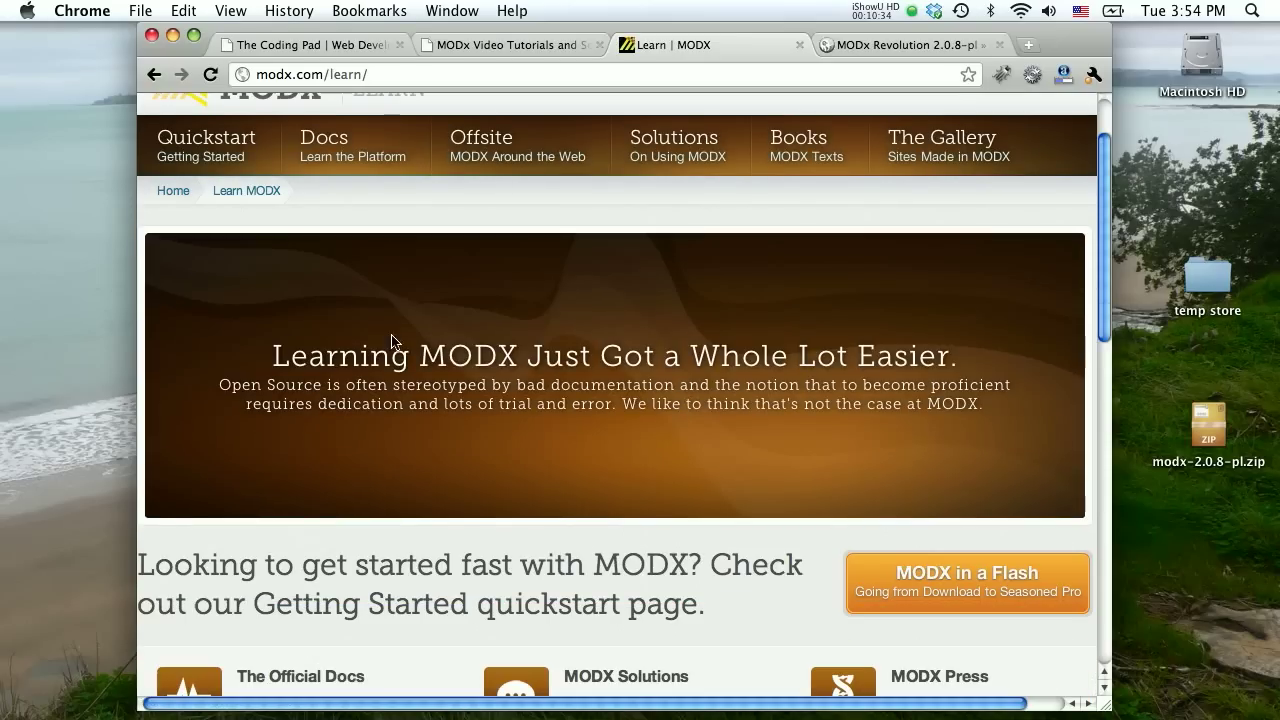
scroll(593, 459, "down", 6)
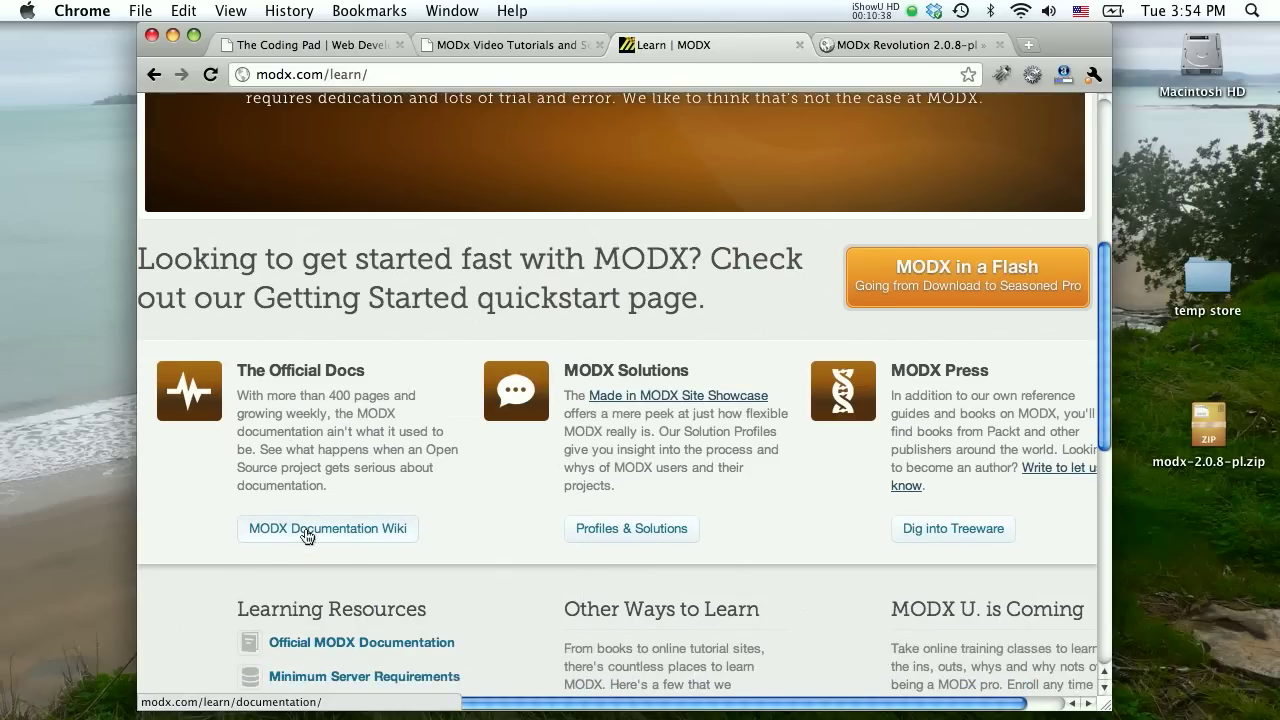
scroll(307, 531, "up", 8)
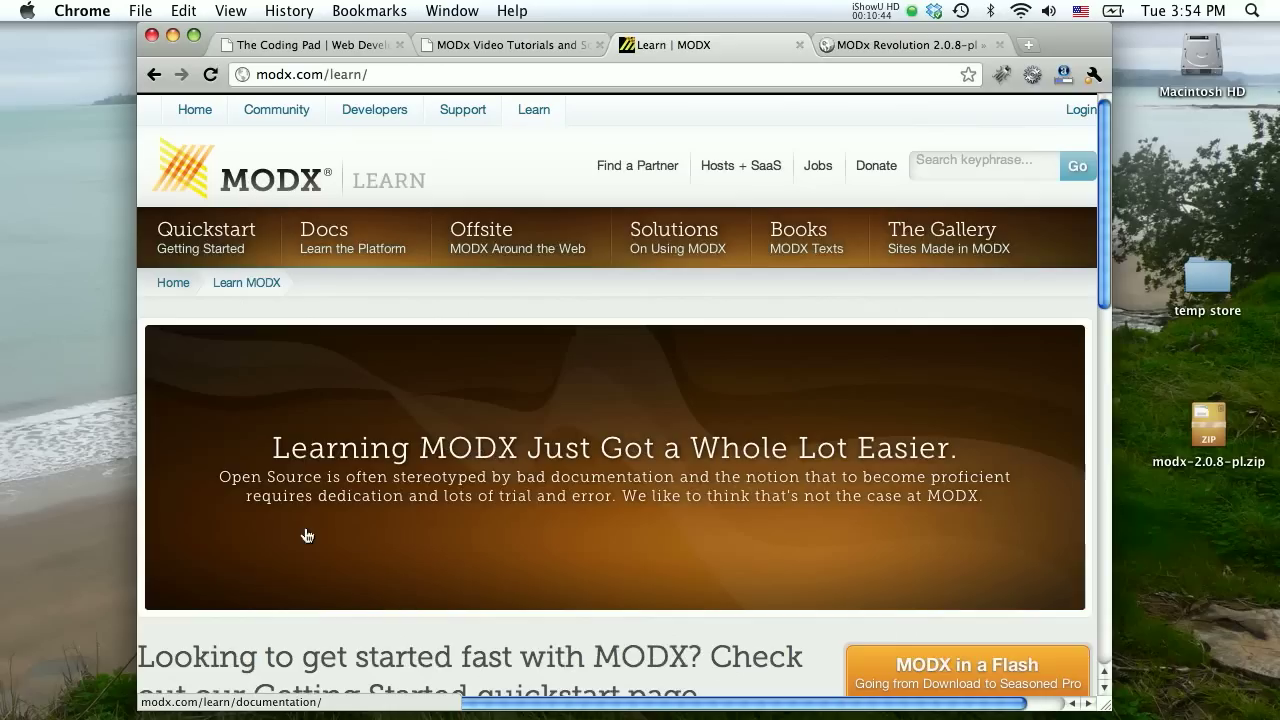
left_click(878, 44)
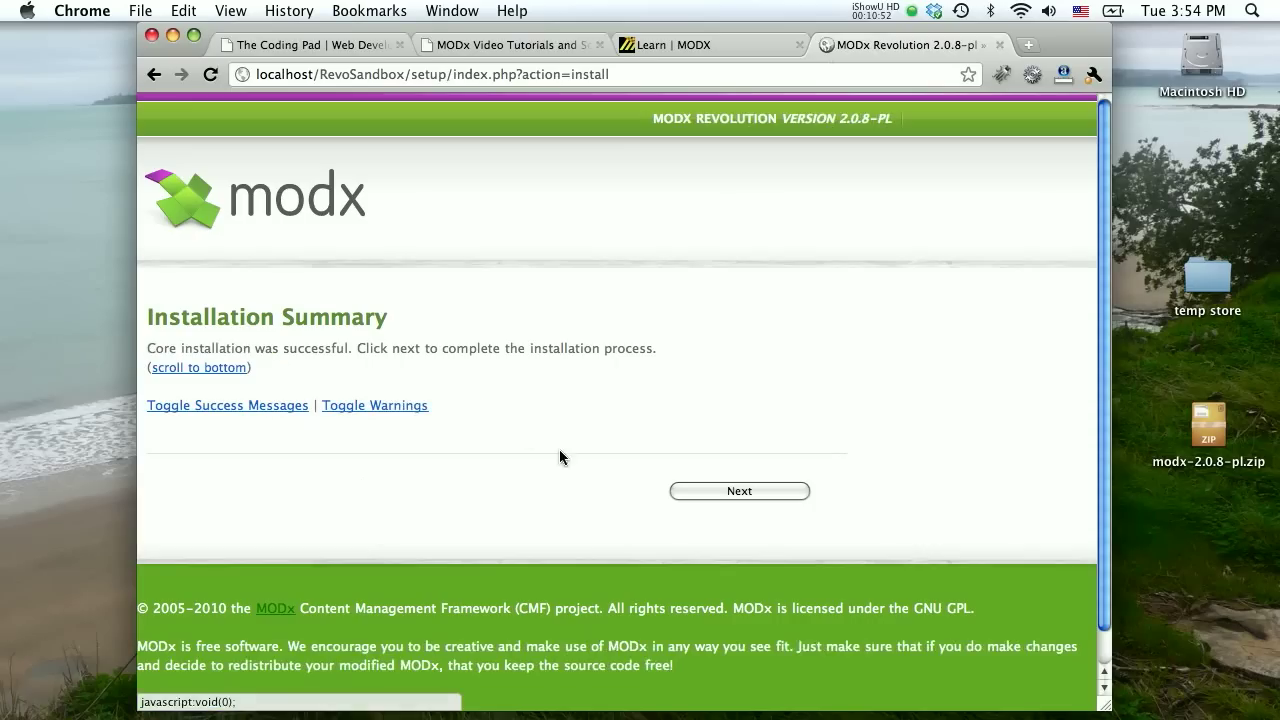
Expand and review the installation success messages, then continue to the completion page.
left_click(210, 415)
scroll(455, 338, "down", 10)
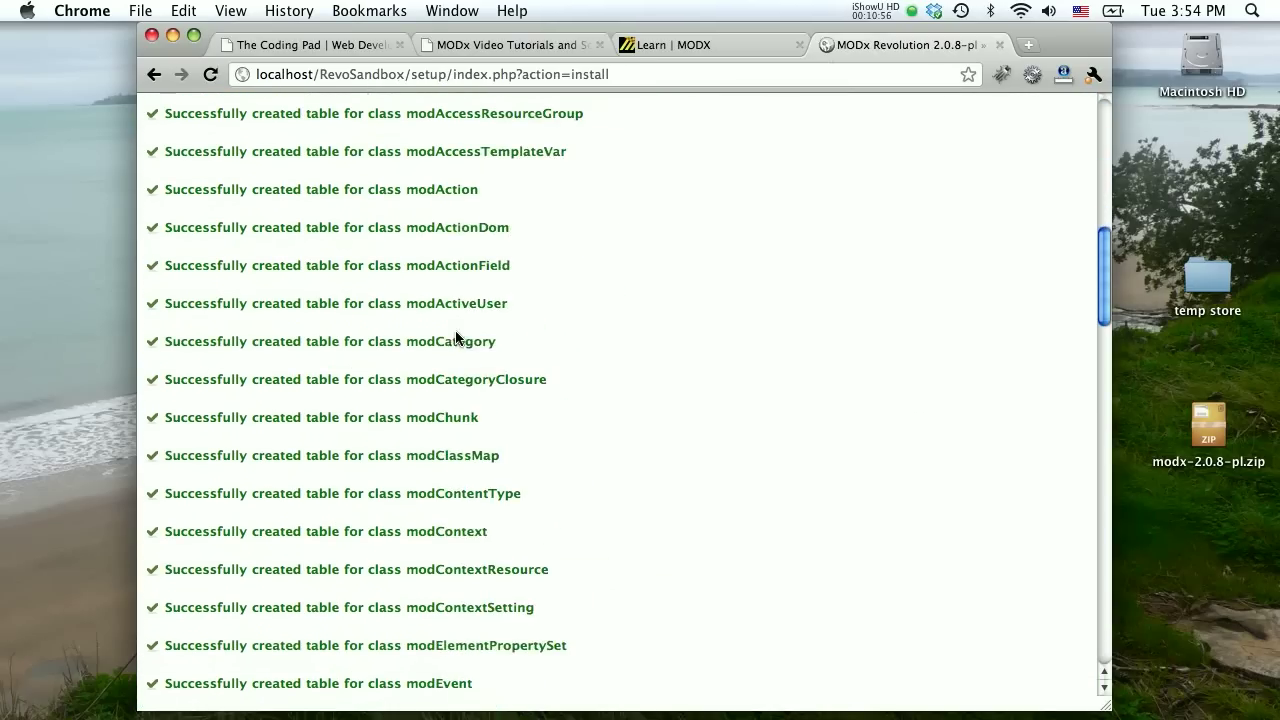
scroll(455, 338, "down", 15)
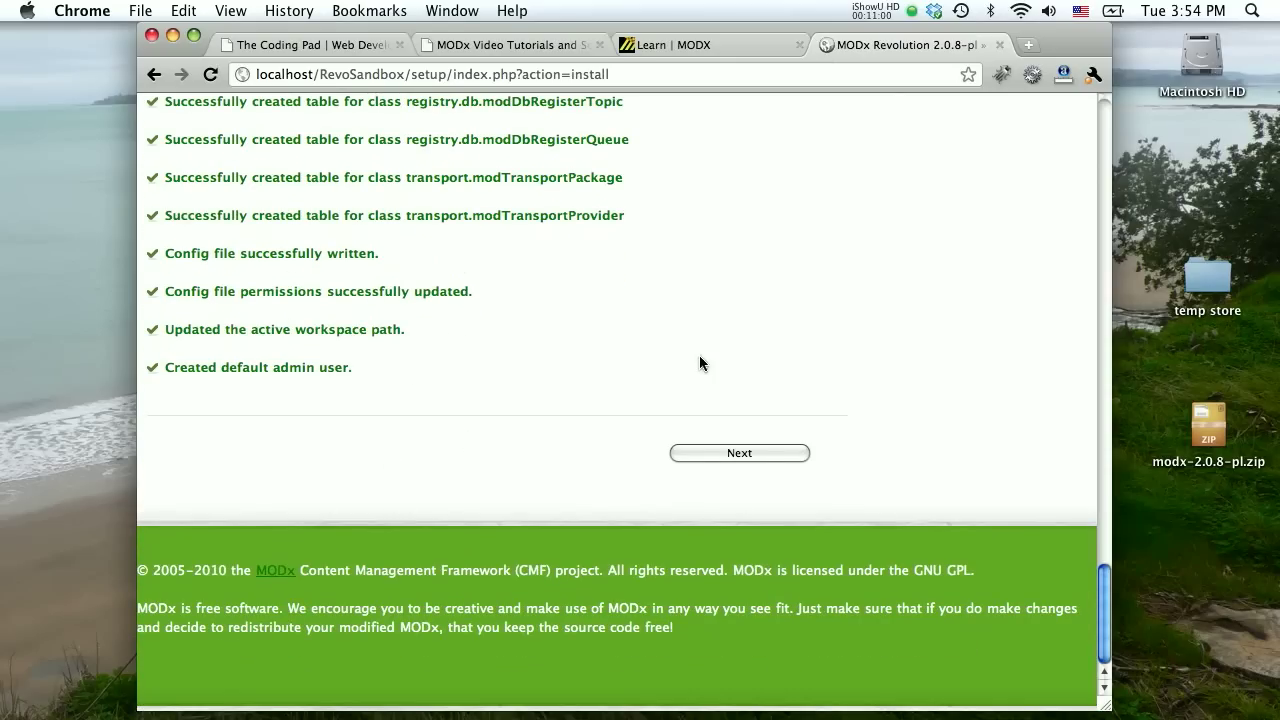
left_click(751, 458)
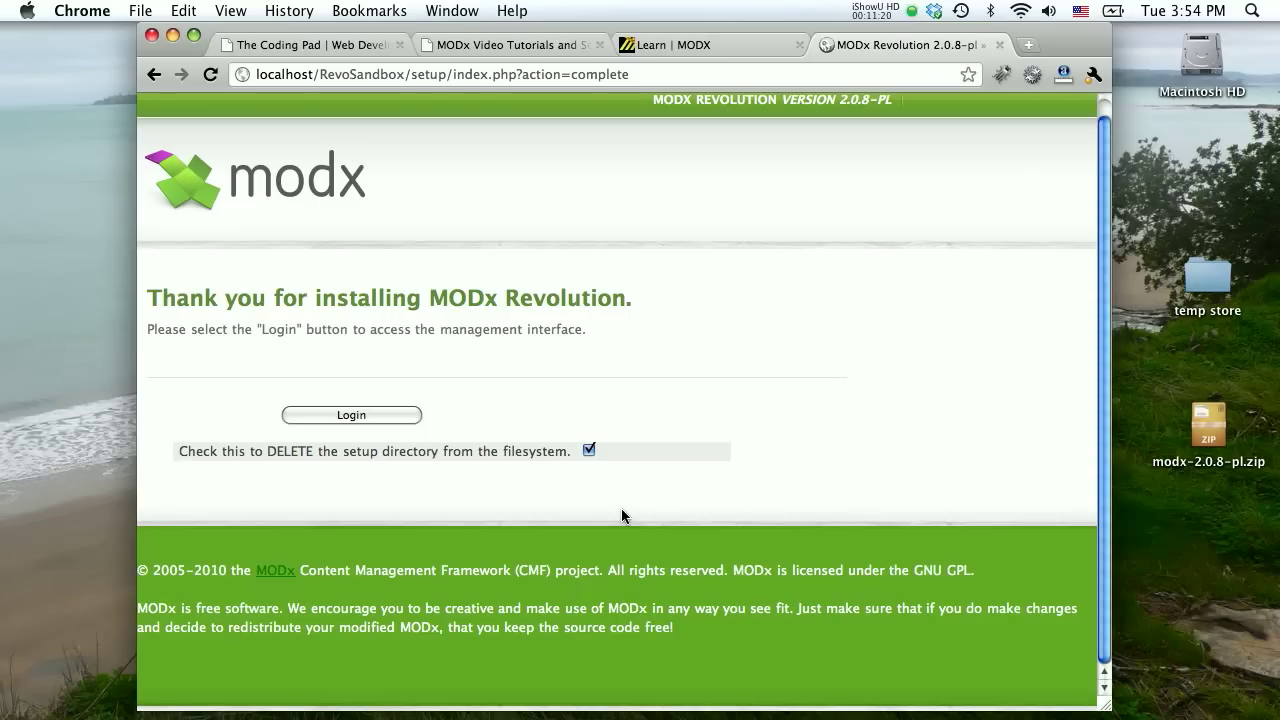
Open the Manager login page, enter the administrator username and password, and log in.
left_click(373, 417)
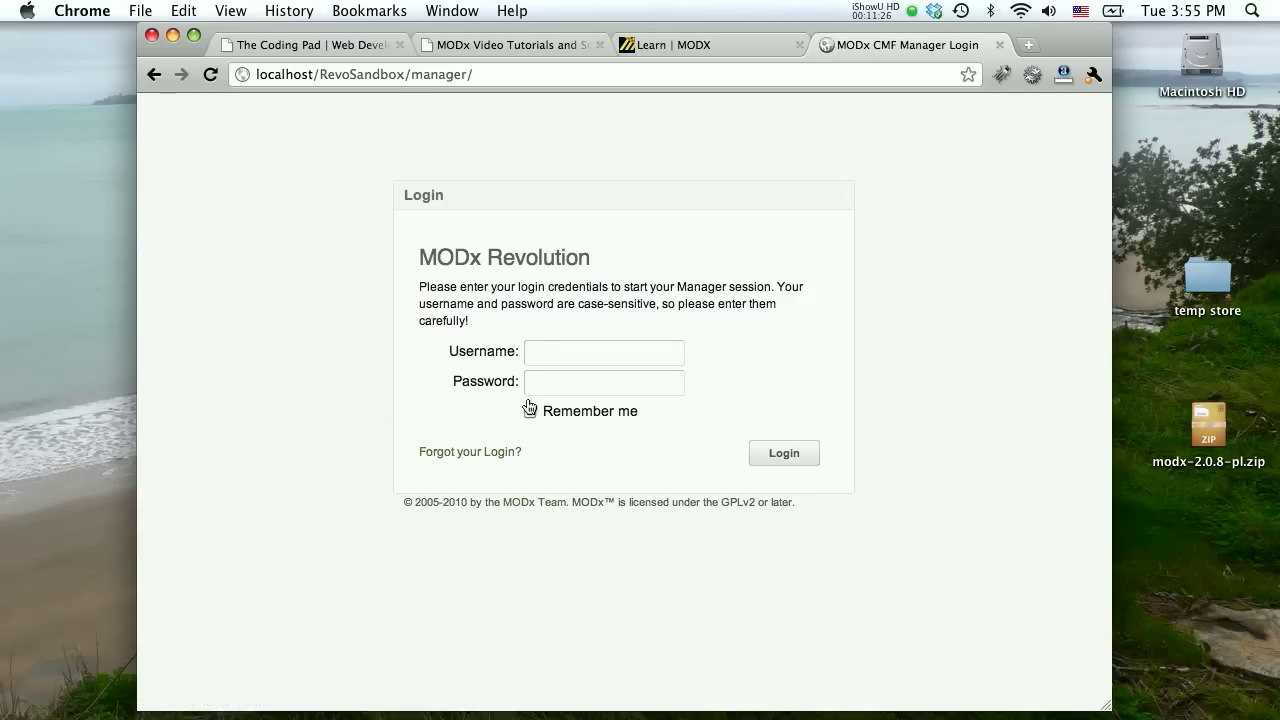
type("mary")
left_click(815, 403)
key("Tab")
left_click(598, 388)
type("••••••••••")
left_click(784, 453)
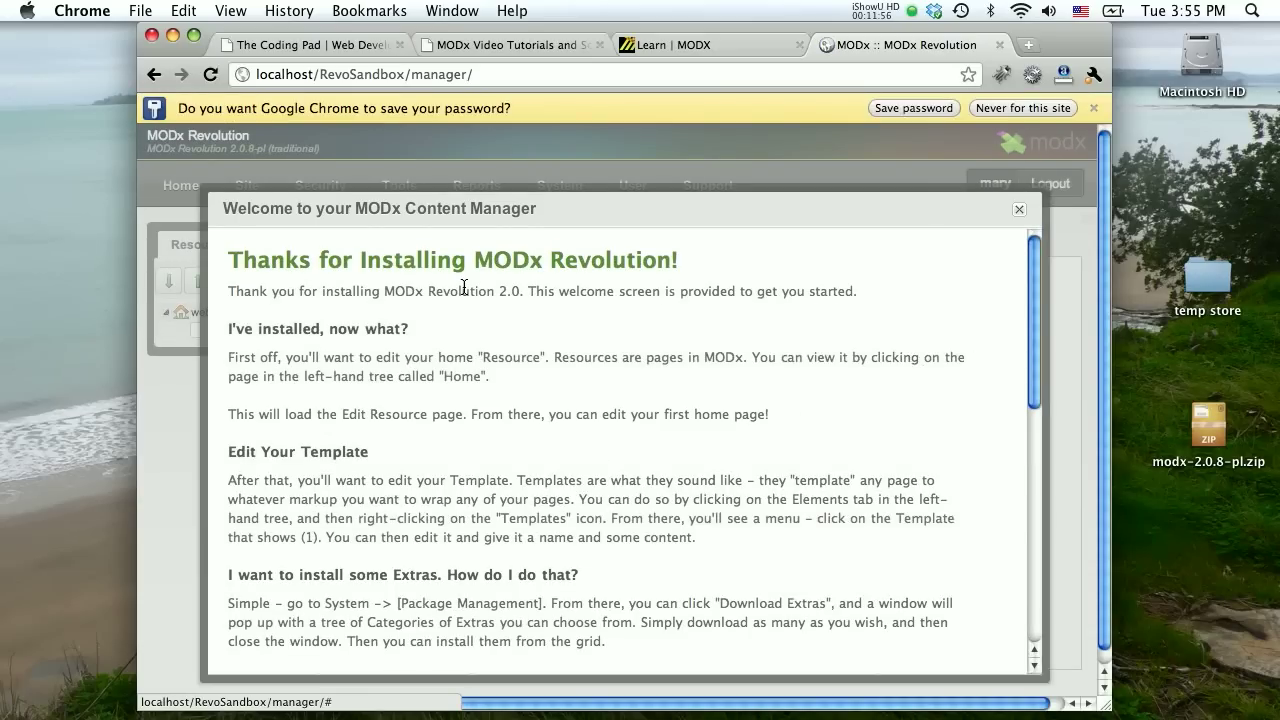
Close the Manager's welcome window and let Chrome save the login password.
scroll(464, 287, "down", 1)
scroll(464, 287, "down", 8)
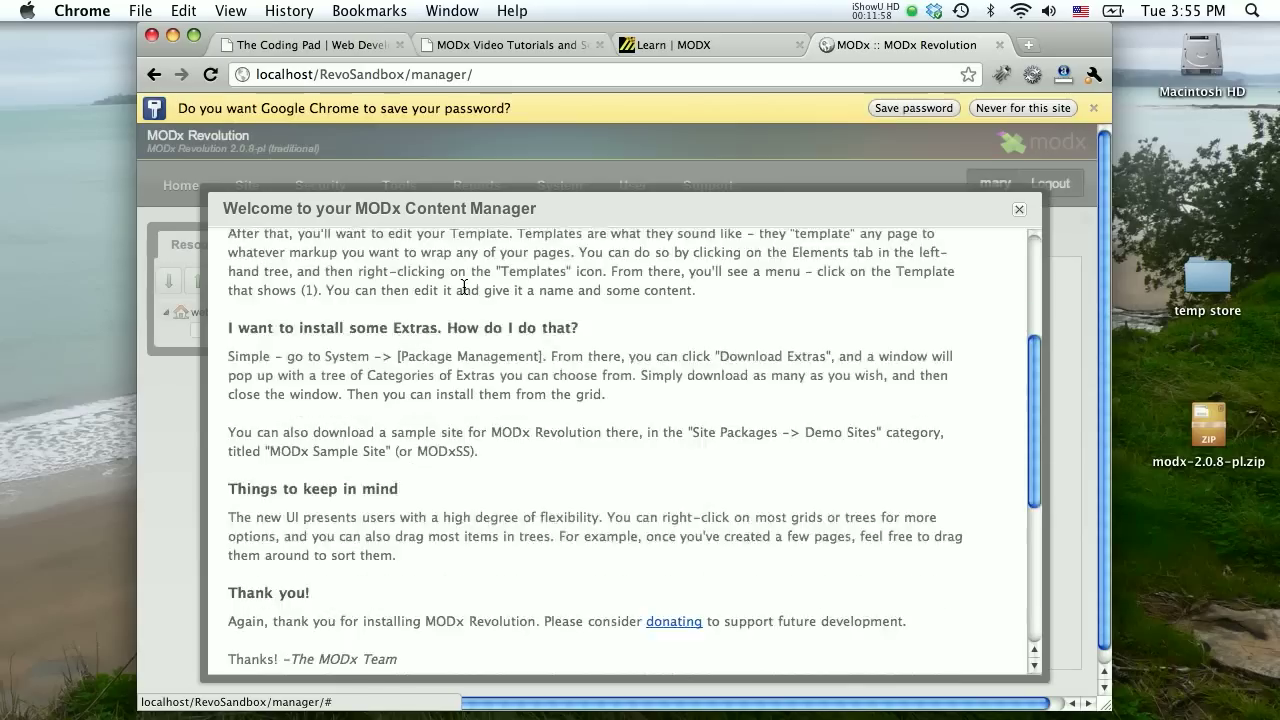
scroll(1001, 236, "down", 1)
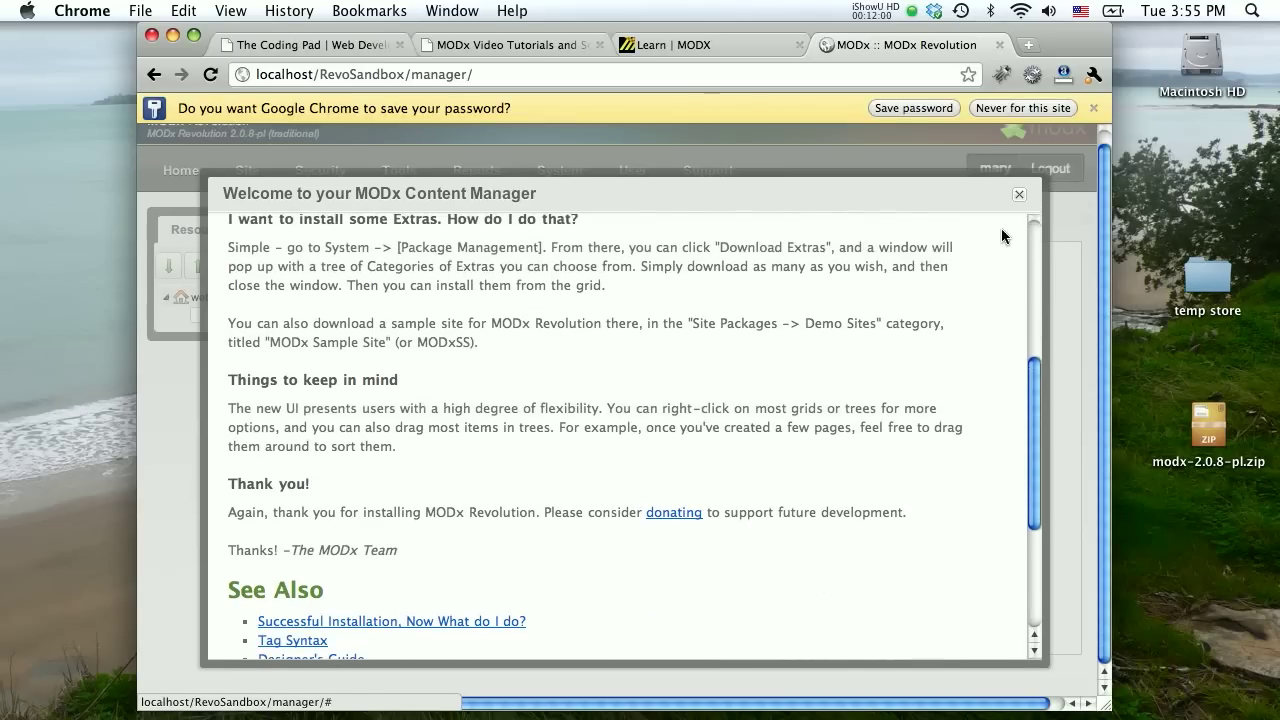
left_click(1016, 194)
left_click(913, 108)
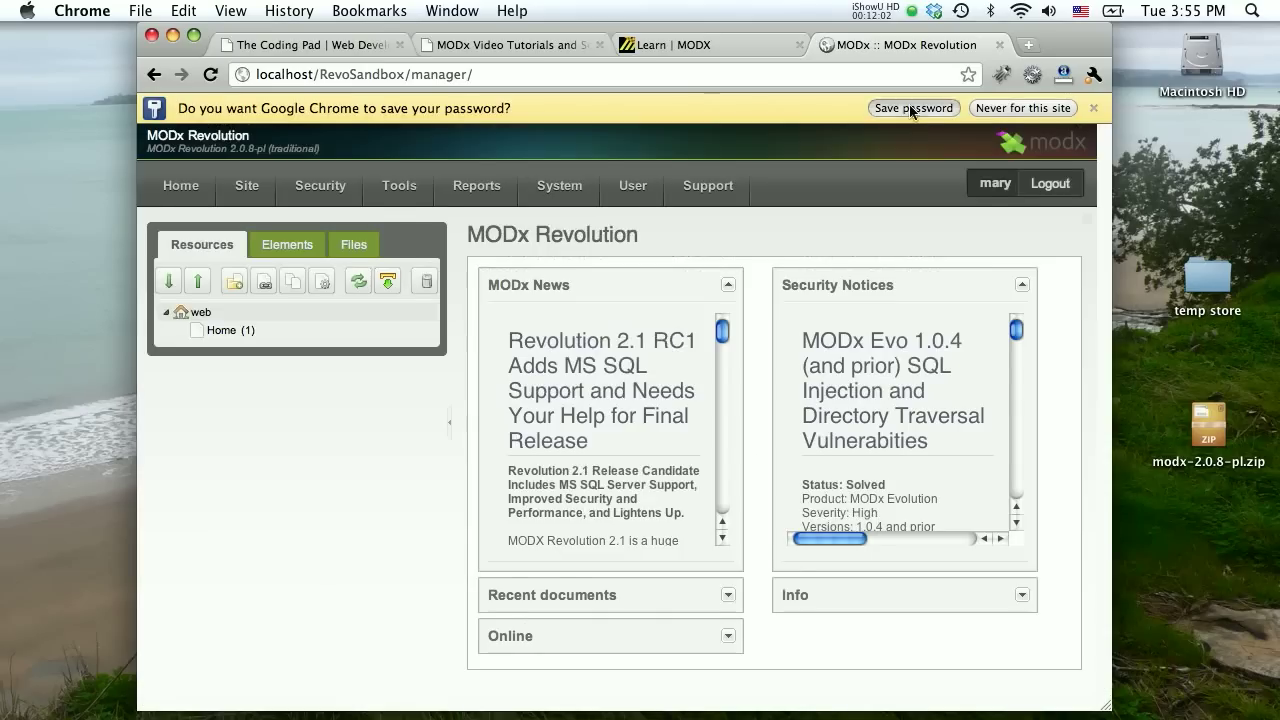